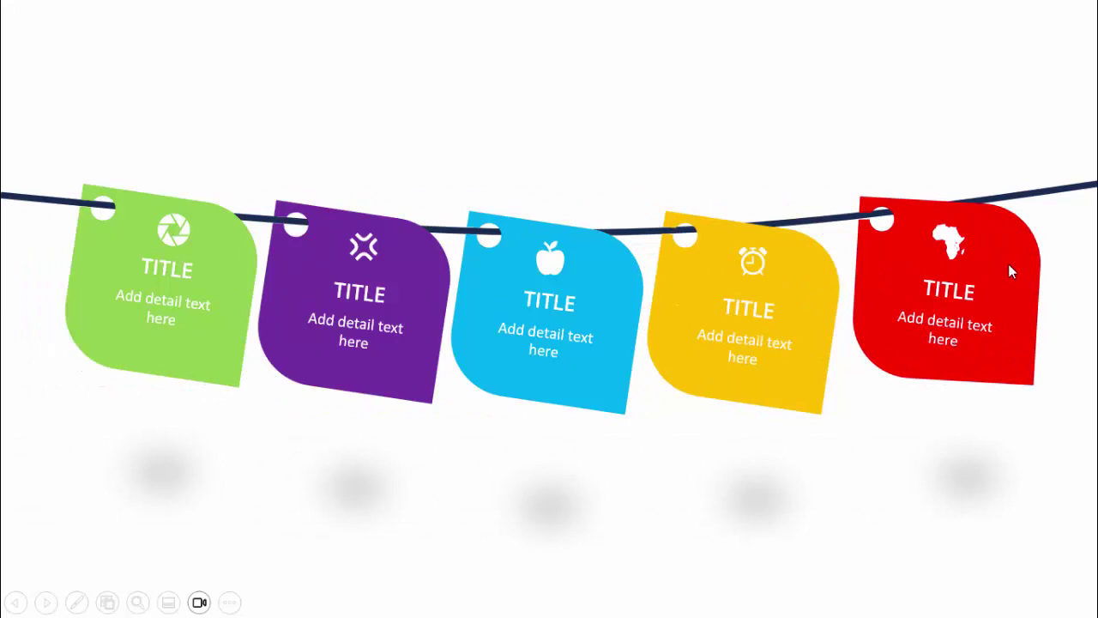
# Leave the hanging-tags slide show preview and return to editing blank slide 3
pyautogui.click(1016, 439)
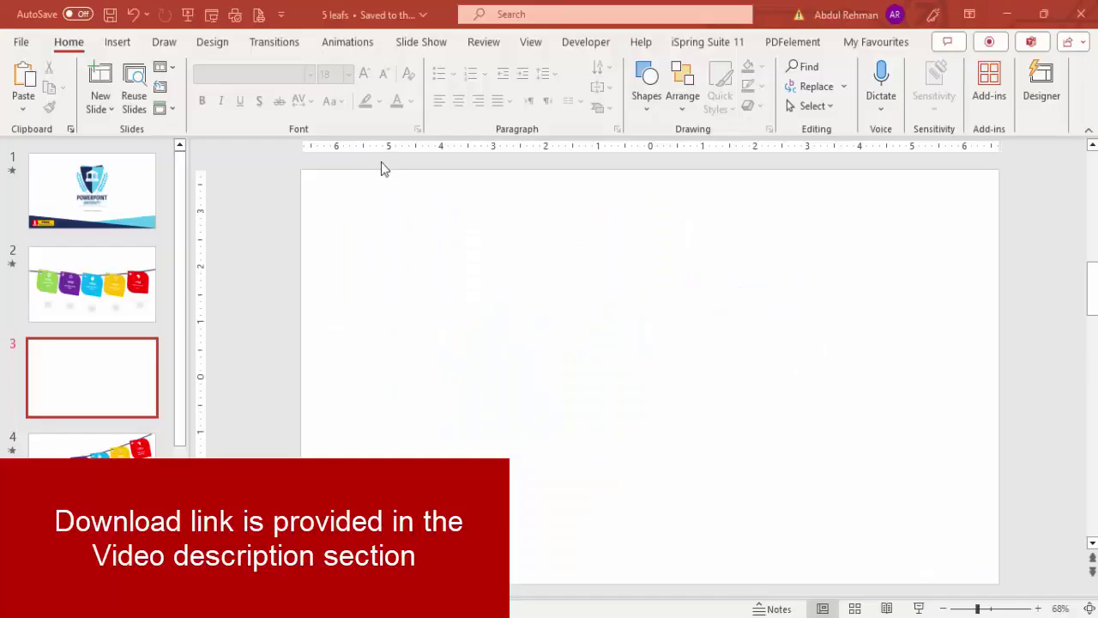
# Draw a Curve from the slide's left edge, dipping mid-slide, to its right edge
pyautogui.click(128, 47)
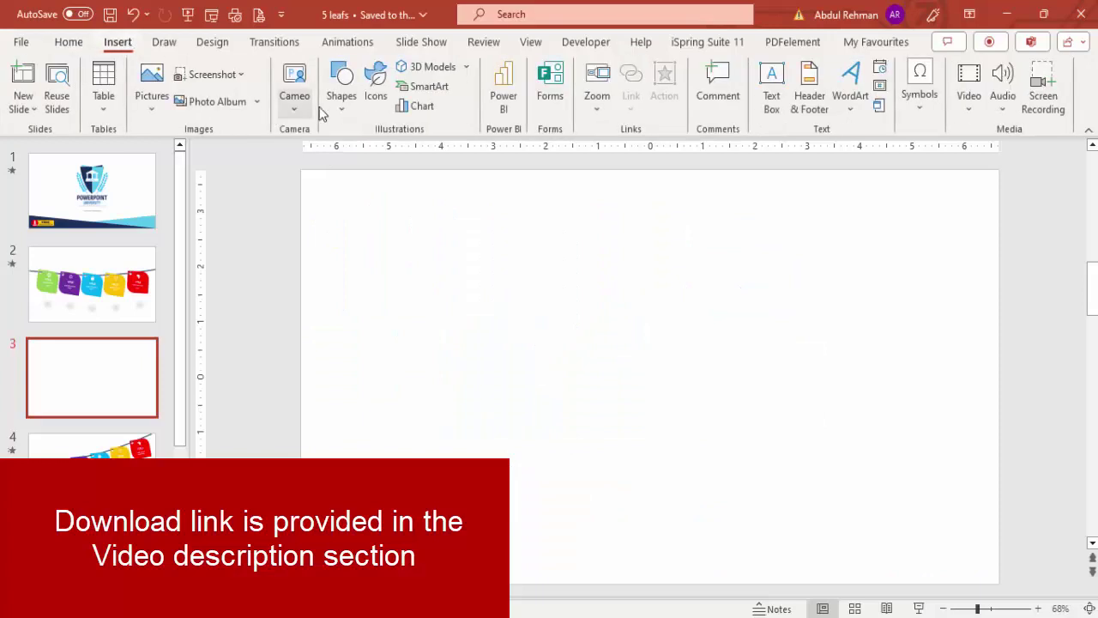
pyautogui.click(345, 109)
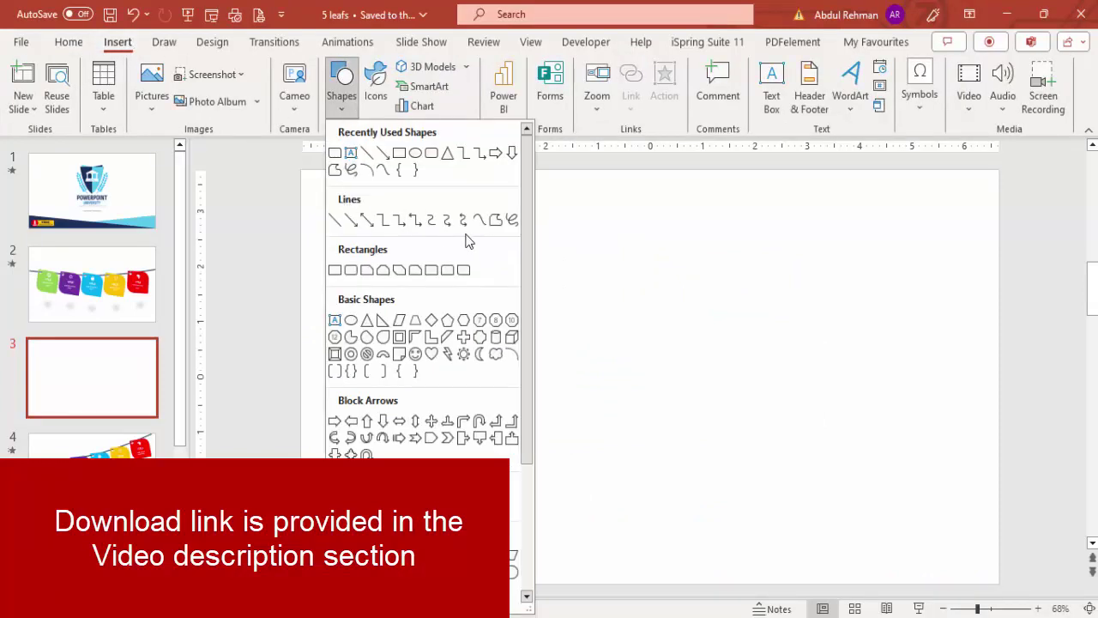
pyautogui.click(478, 221)
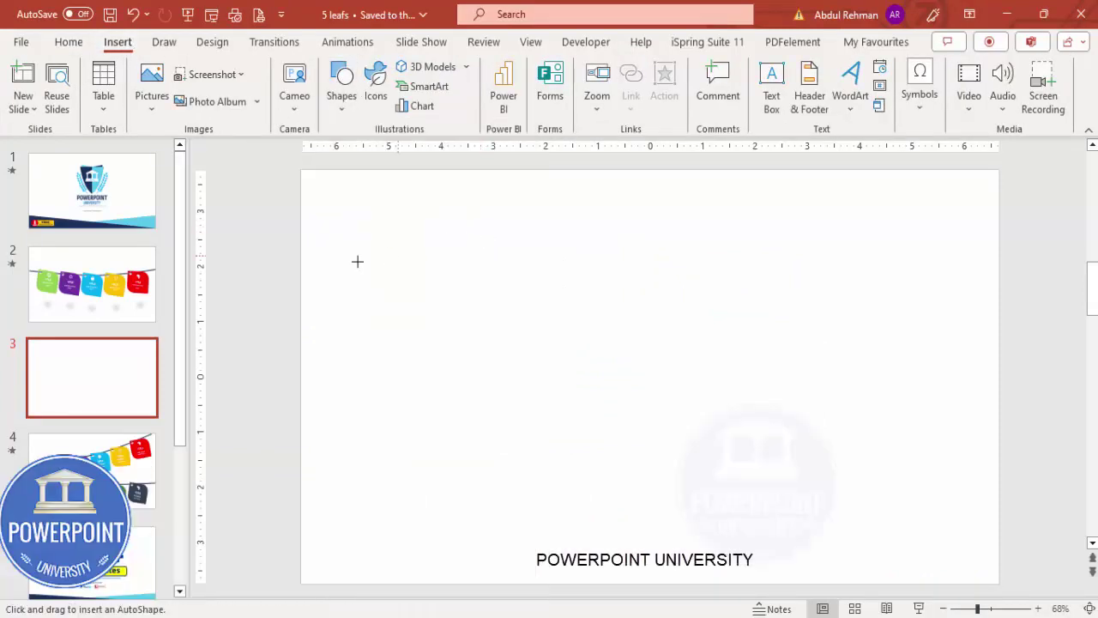
pyautogui.click(300, 298)
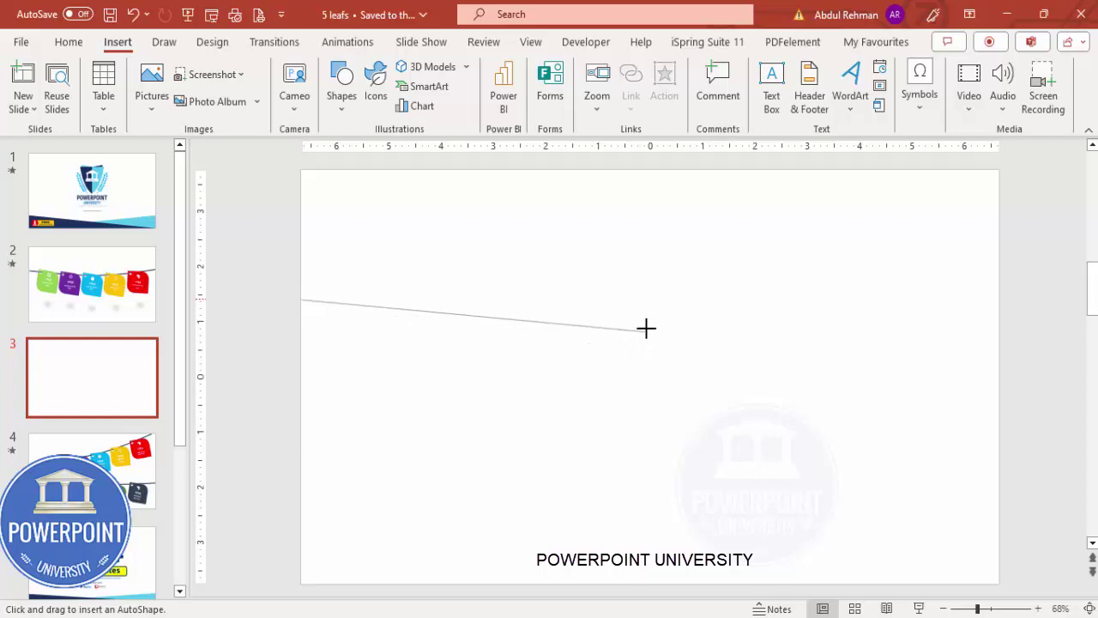
pyautogui.click(653, 332)
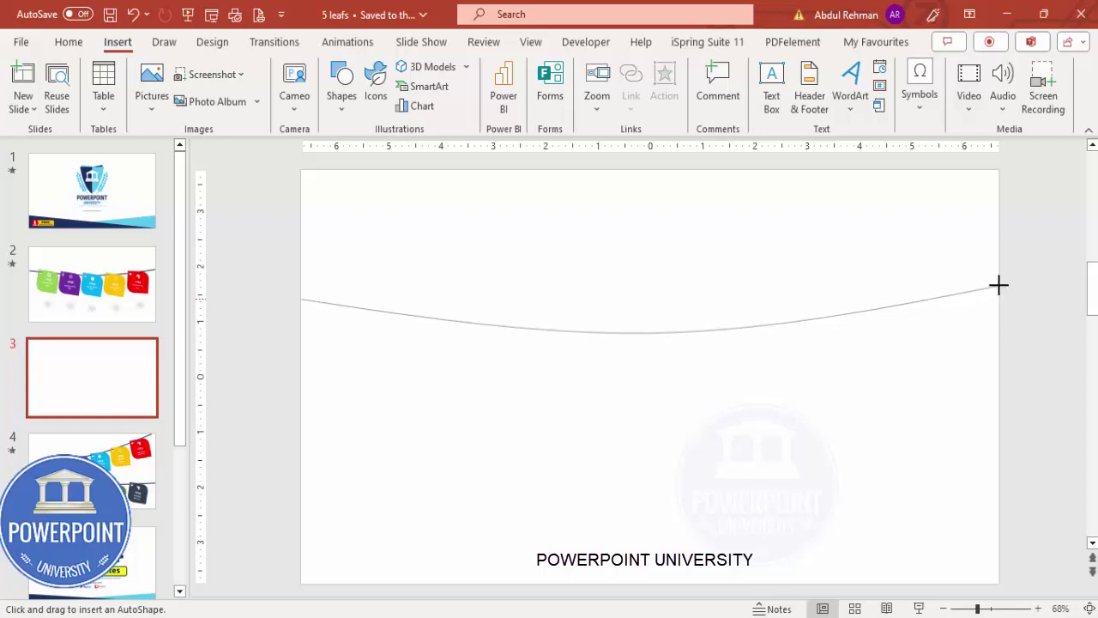
pyautogui.doubleClick(998, 284)
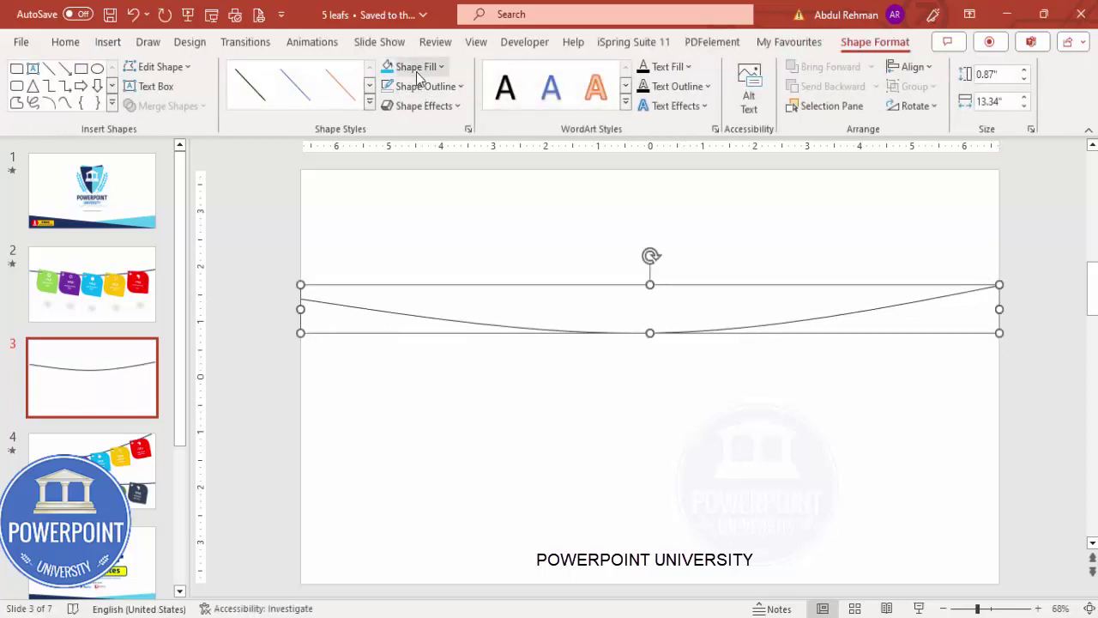
# Give the rope curve a black outline with a 6 pt weight
pyautogui.click(440, 88)
pyautogui.click(398, 129)
pyautogui.click(417, 87)
pyautogui.moveTo(455, 346)
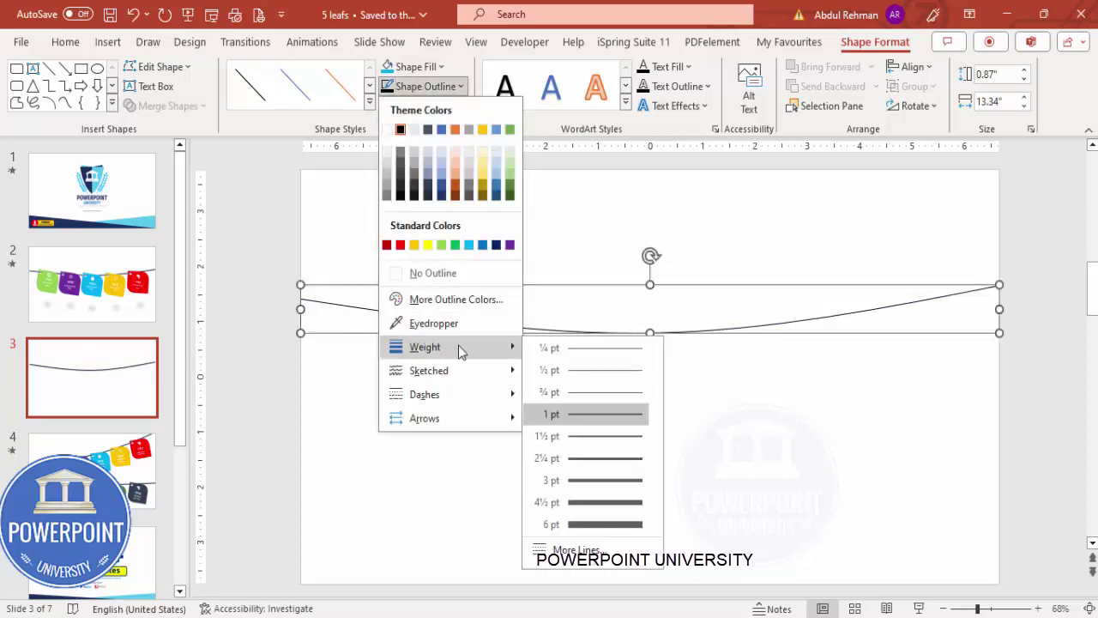
pyautogui.click(612, 523)
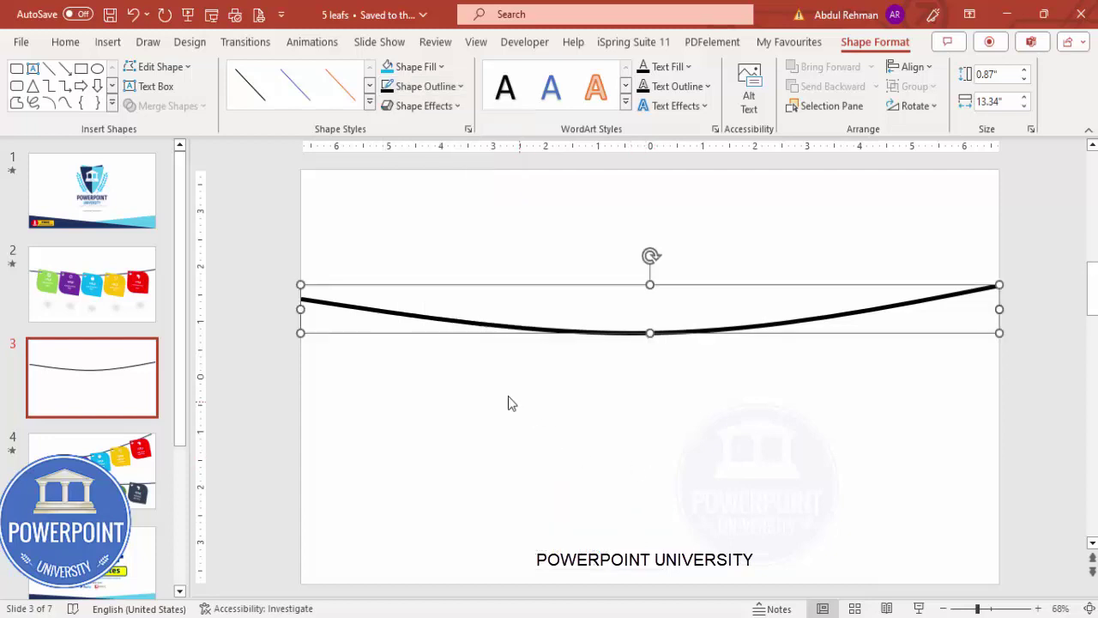
pyautogui.click(107, 41)
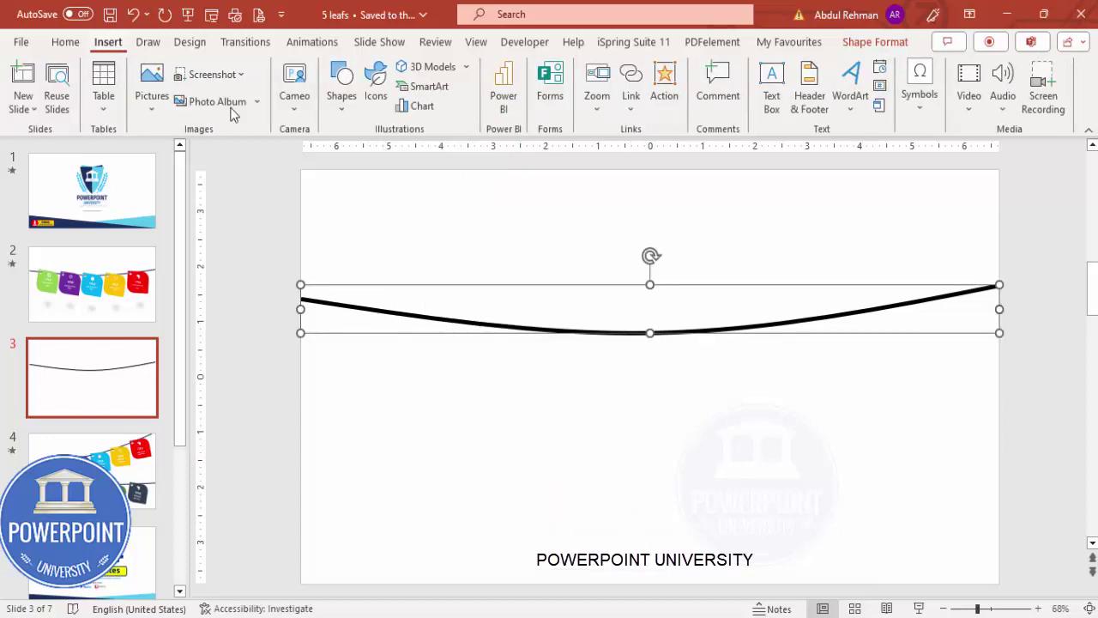
# Draw a Diagonal Corners Rounded rectangle over the rope and flip it vertically
pyautogui.click(333, 110)
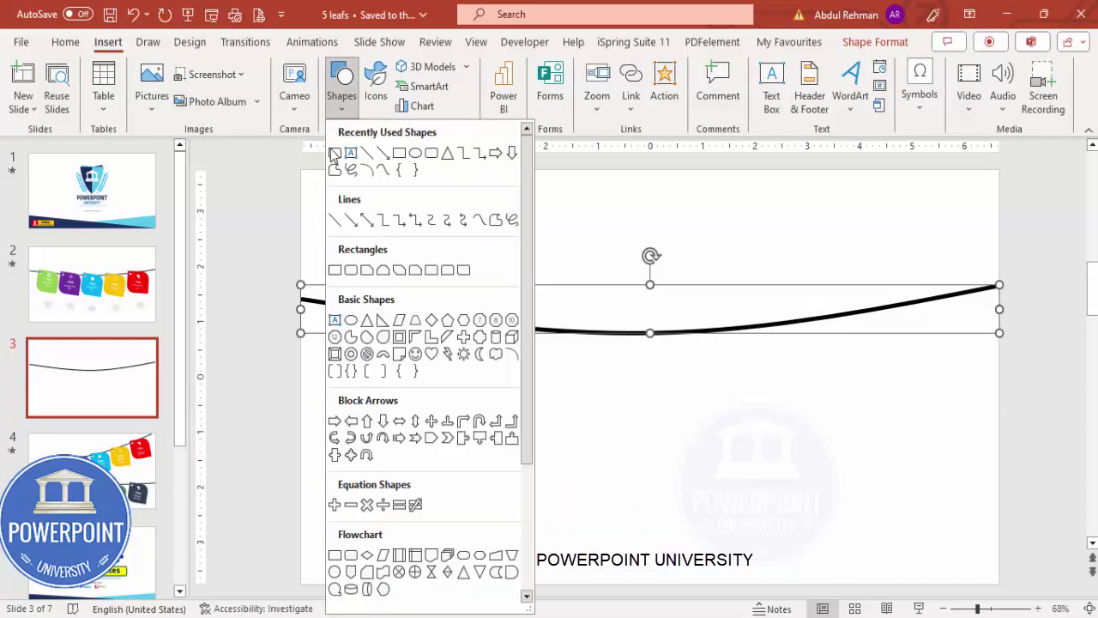
pyautogui.click(463, 271)
pyautogui.moveTo(457, 237); pyautogui.dragTo(594, 367)
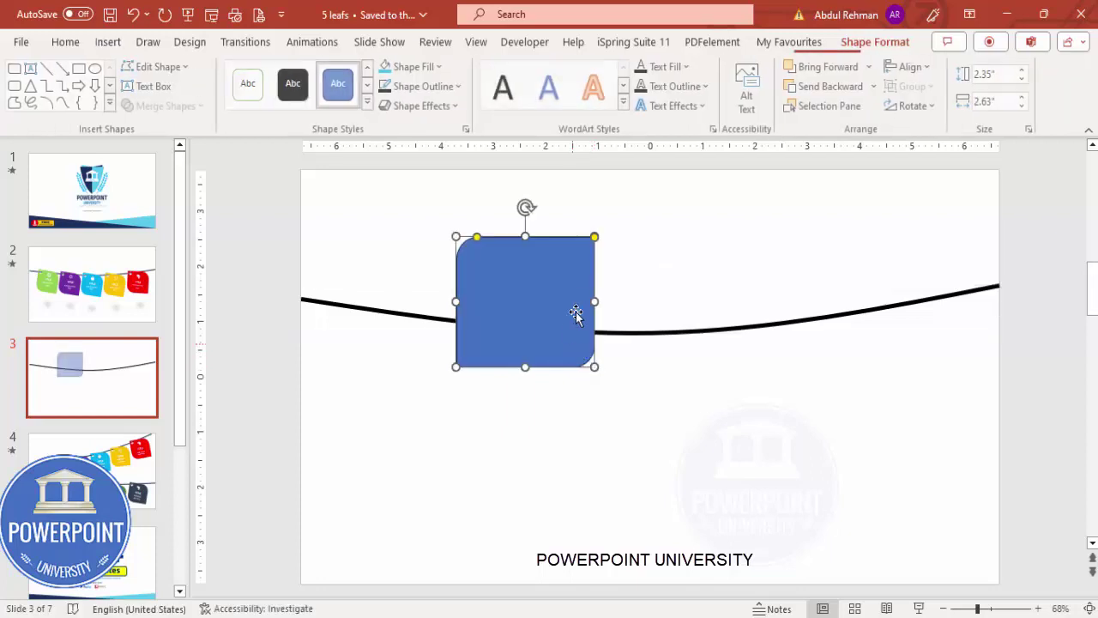
pyautogui.click(916, 105)
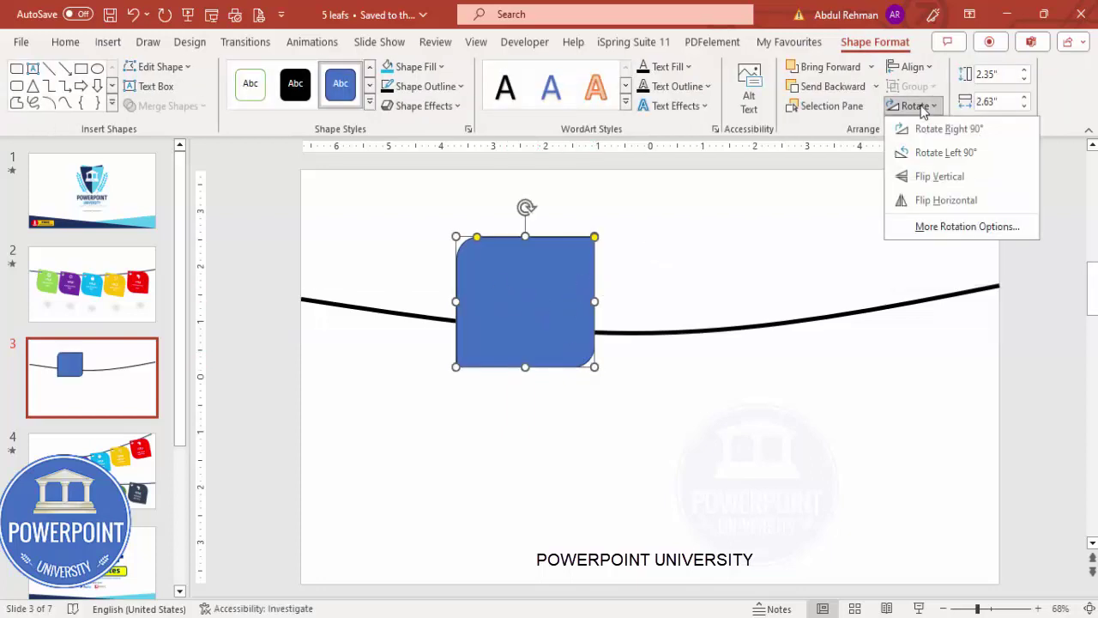
pyautogui.click(939, 176)
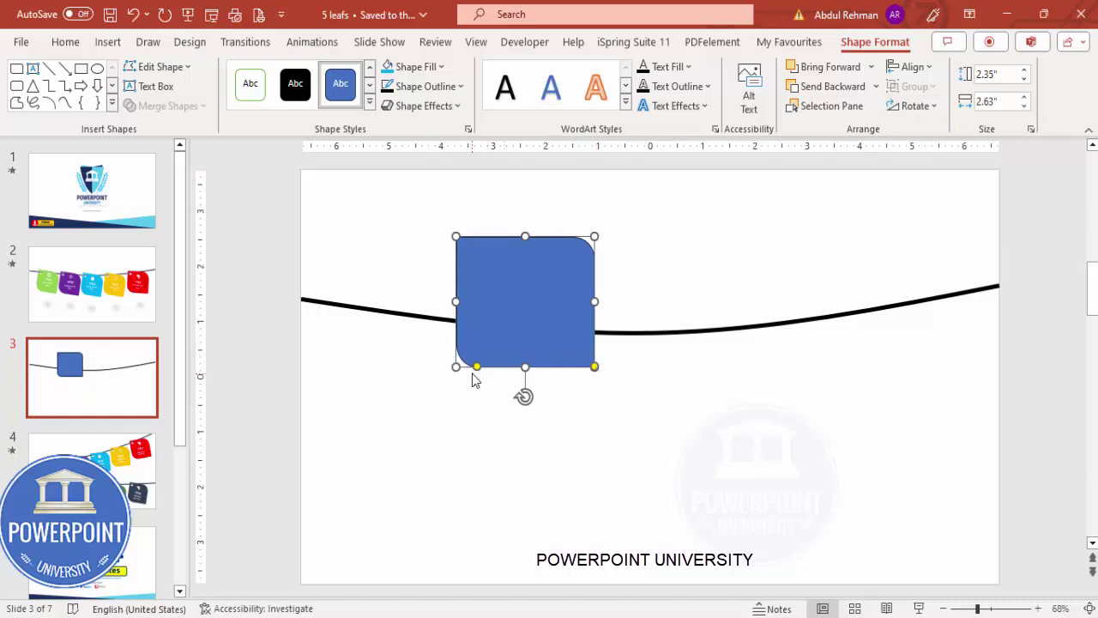
# Enlarge the corner rounding into a leaf shape and move the card down slightly
pyautogui.moveTo(477, 368); pyautogui.dragTo(503, 371)
pyautogui.moveTo(535, 286); pyautogui.dragTo(527, 317)
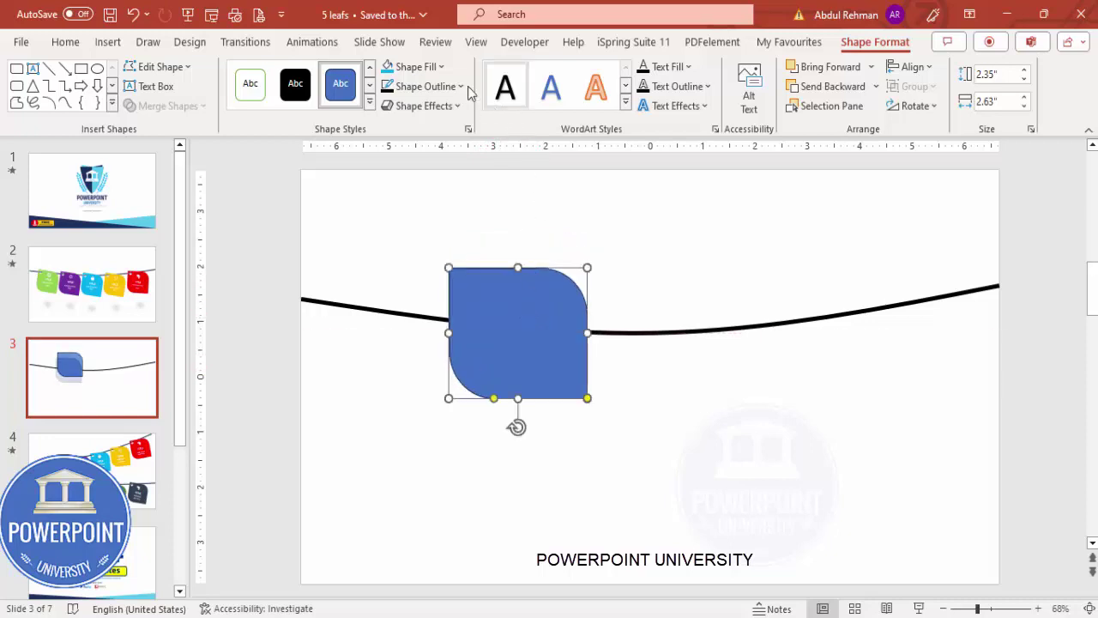
pyautogui.click(464, 85)
# Remove the card's outline and fill it with standard green
pyautogui.click(434, 274)
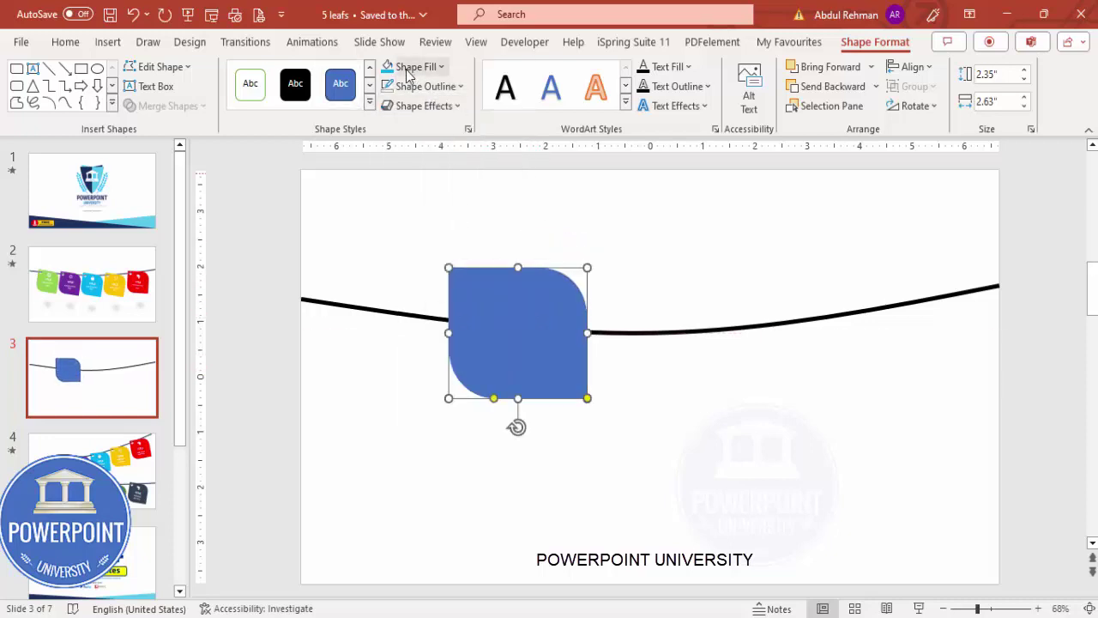
pyautogui.click(412, 68)
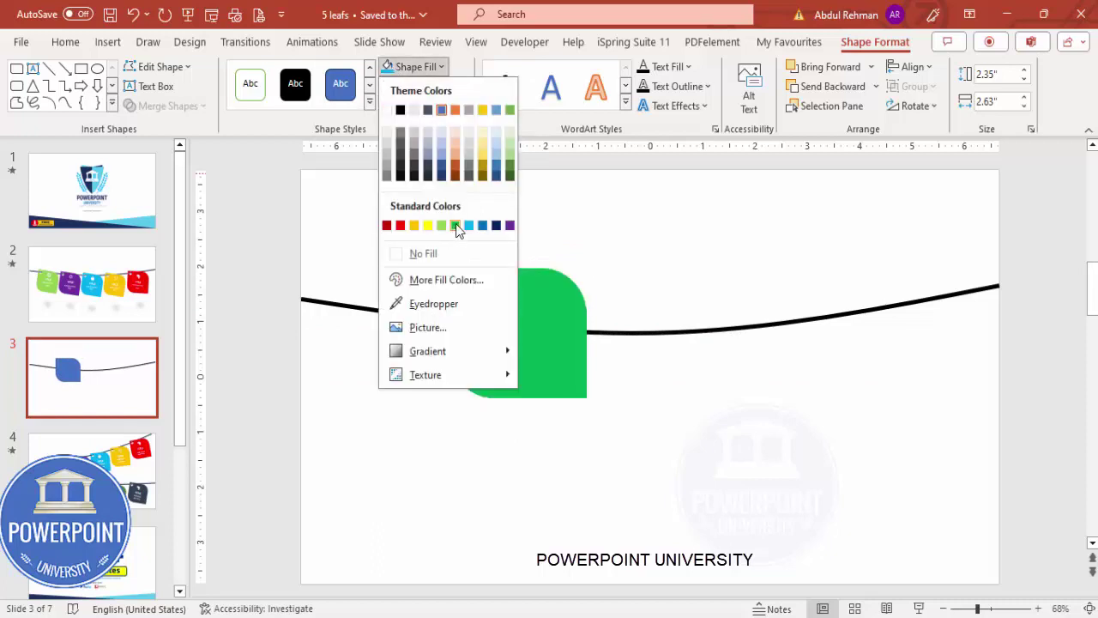
pyautogui.click(455, 227)
# Move the green card under the rope's left end and tilt it at an angle
pyautogui.moveTo(534, 345); pyautogui.dragTo(417, 406)
pyautogui.moveTo(422, 483); pyautogui.dragTo(386, 472)
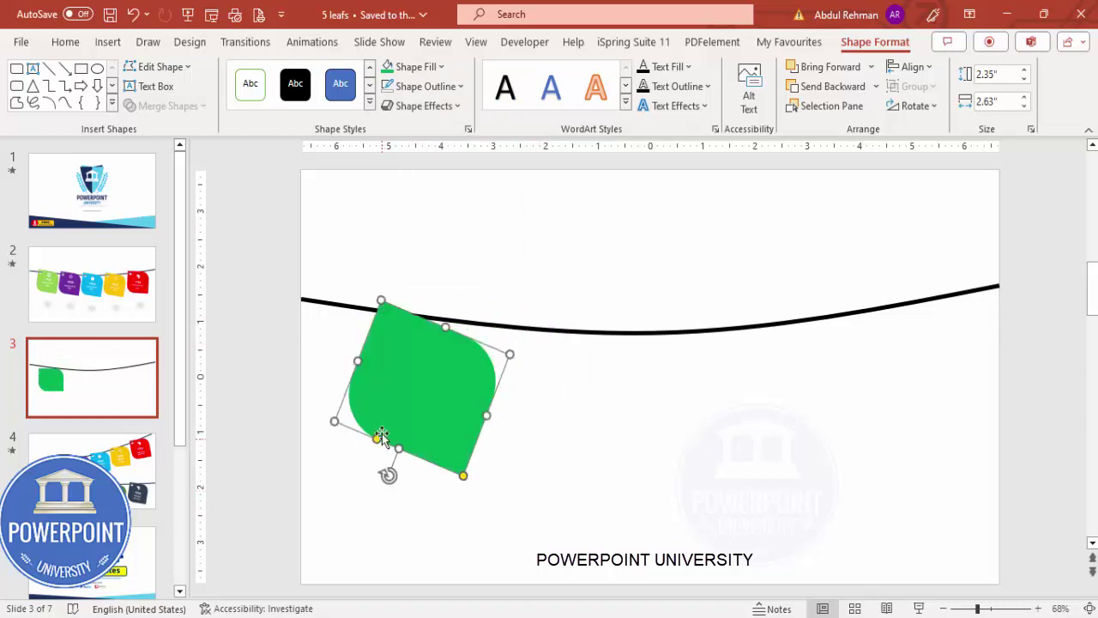
pyautogui.moveTo(385, 399); pyautogui.dragTo(385, 375)
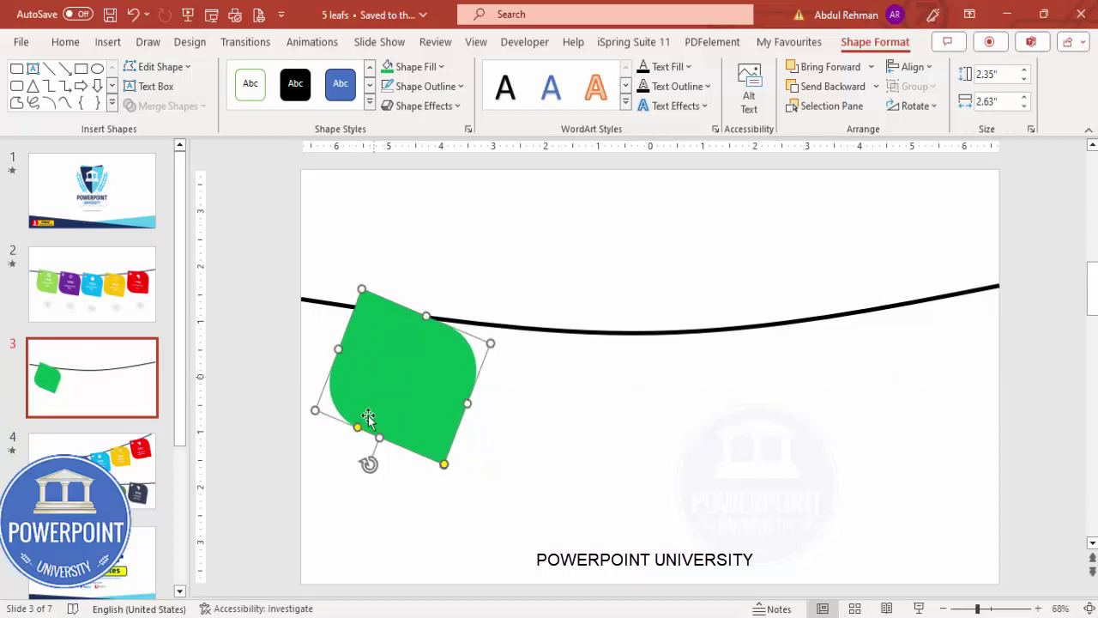
pyautogui.moveTo(369, 464); pyautogui.dragTo(375, 461)
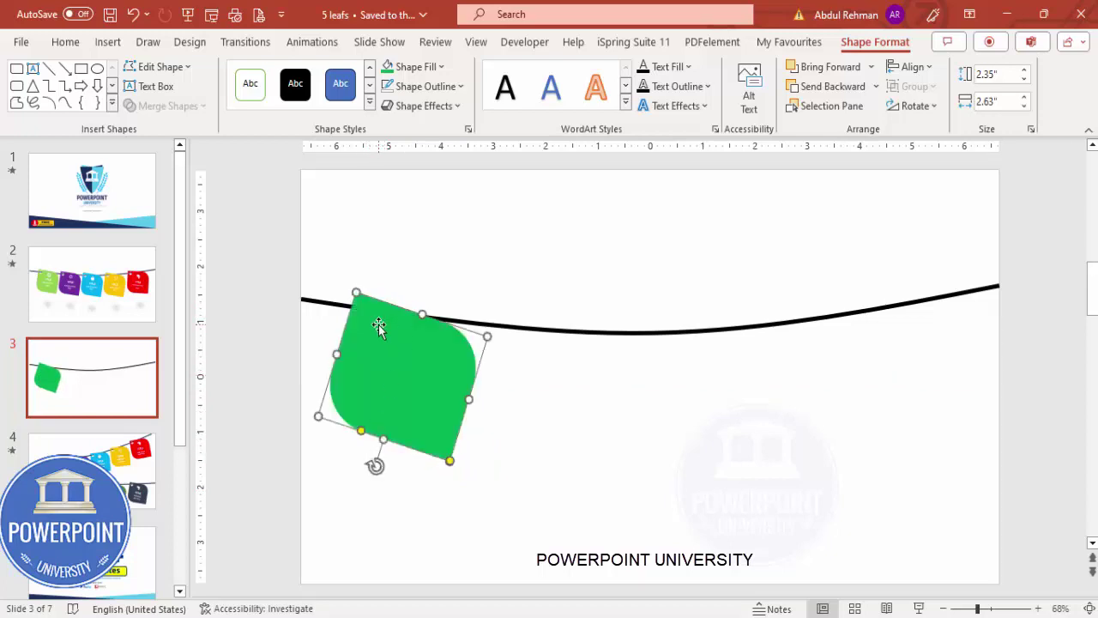
# Draw a small outline-free circle and place it on the leaf's top corner
pyautogui.click(106, 42)
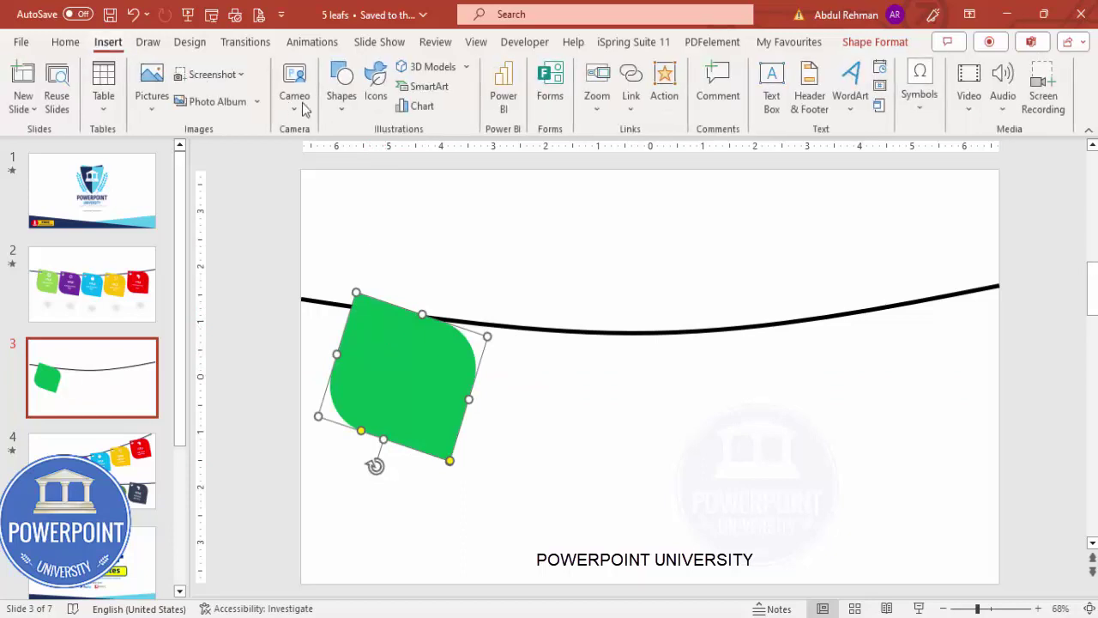
pyautogui.click(341, 96)
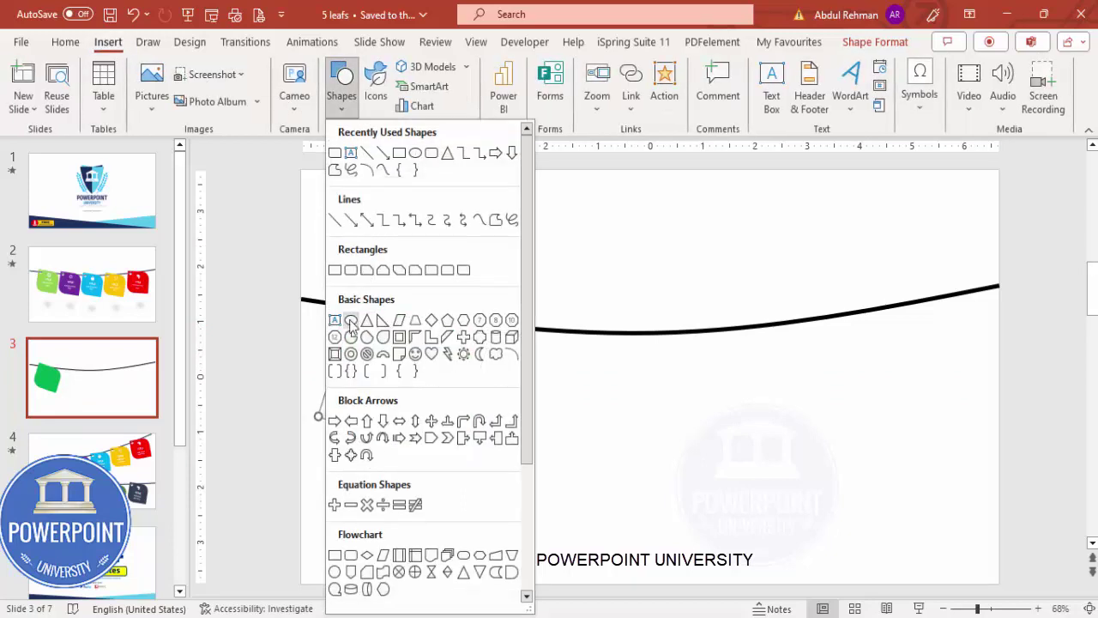
pyautogui.click(351, 321)
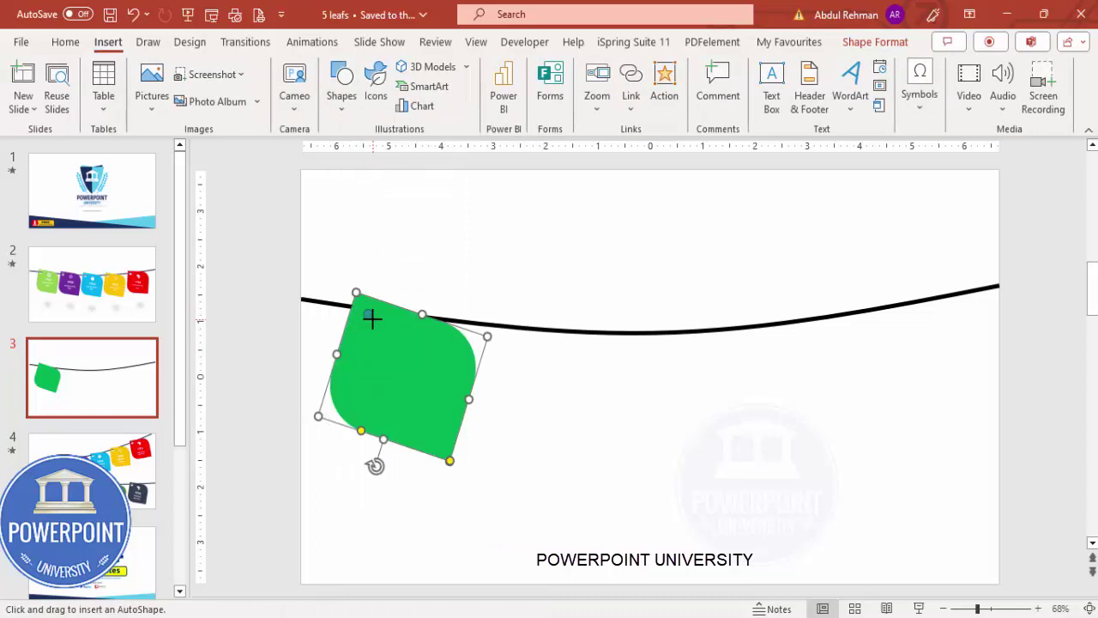
pyautogui.moveTo(362, 309); pyautogui.dragTo(373, 321)
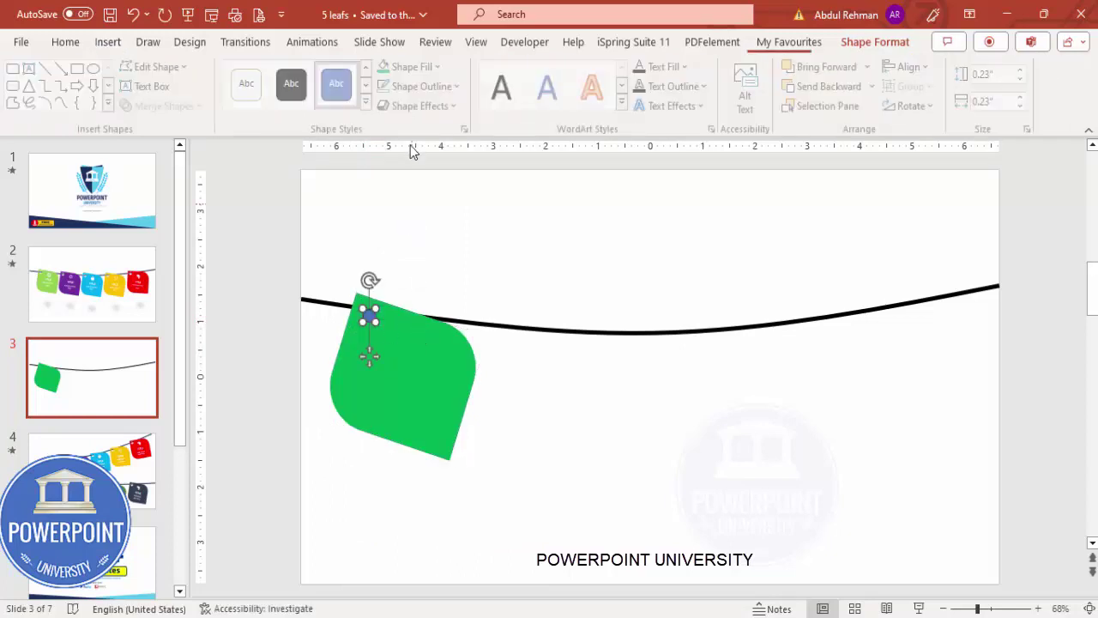
pyautogui.click(427, 86)
pyautogui.click(426, 280)
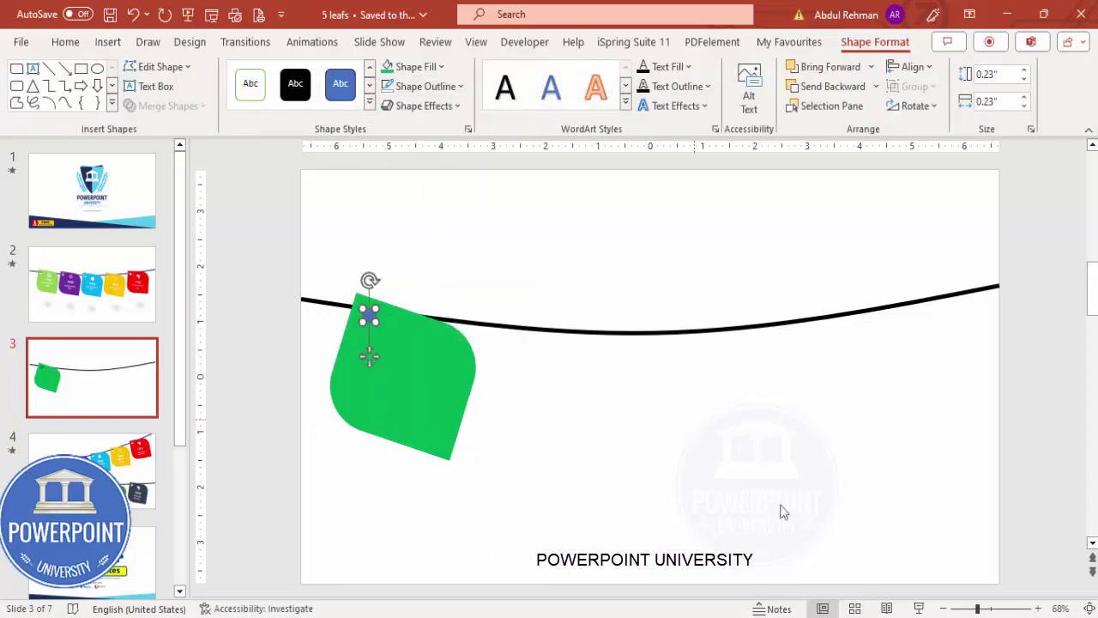
pyautogui.click(1004, 608)
pyautogui.moveTo(429, 375); pyautogui.dragTo(409, 357)
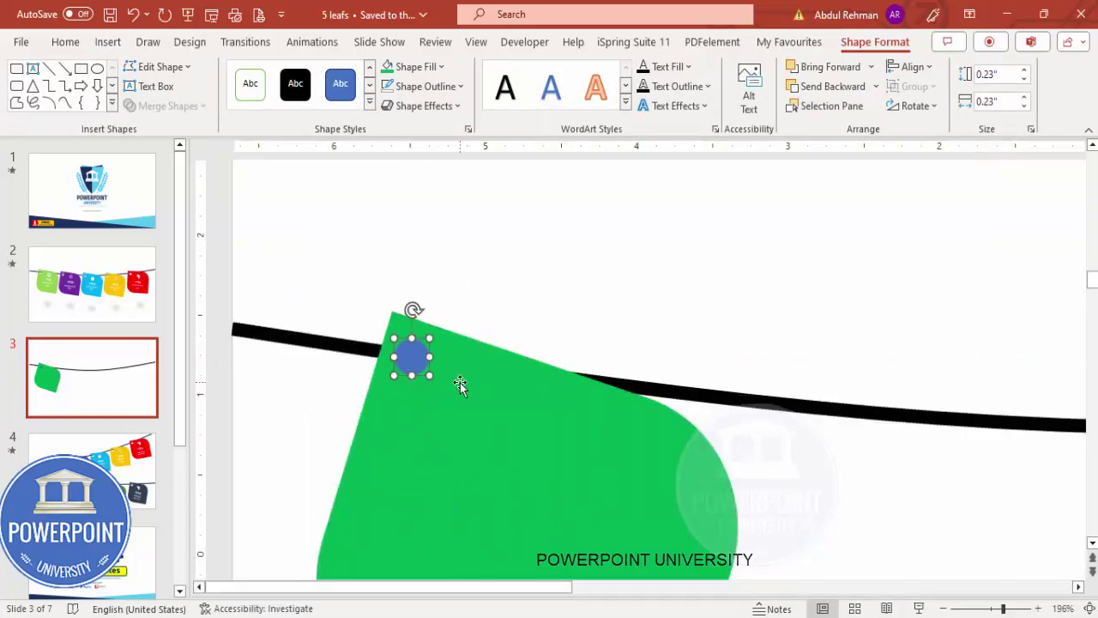
# Subtract the circle from the green leaf with Merge Shapes to punch the hole
pyautogui.click(475, 354)
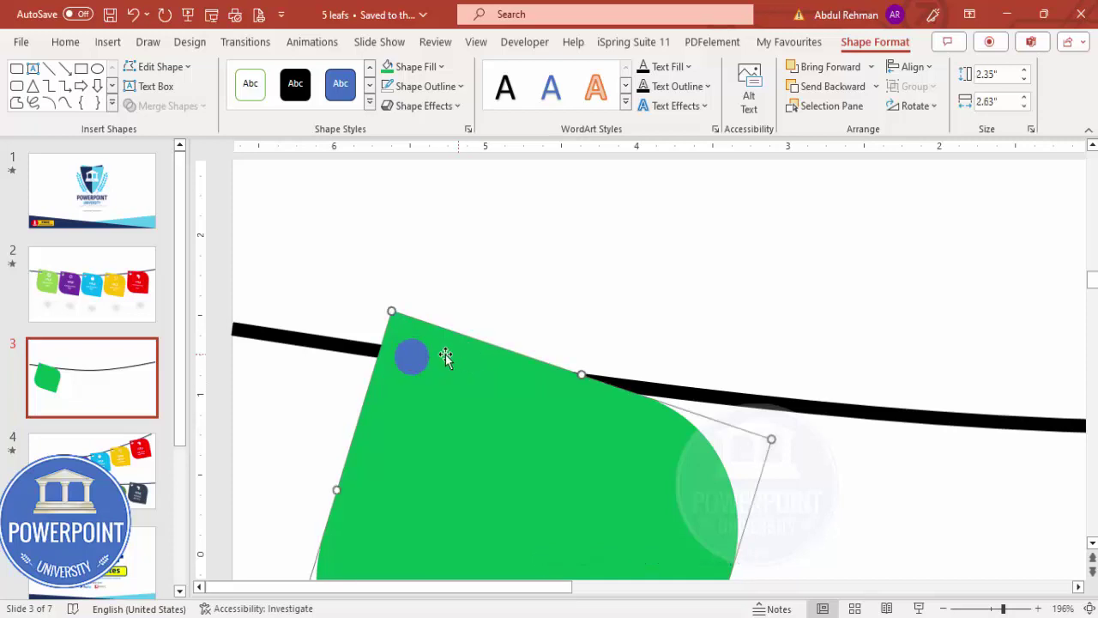
pyautogui.keyDown('shift'); pyautogui.click(411, 357); pyautogui.keyUp('shift')
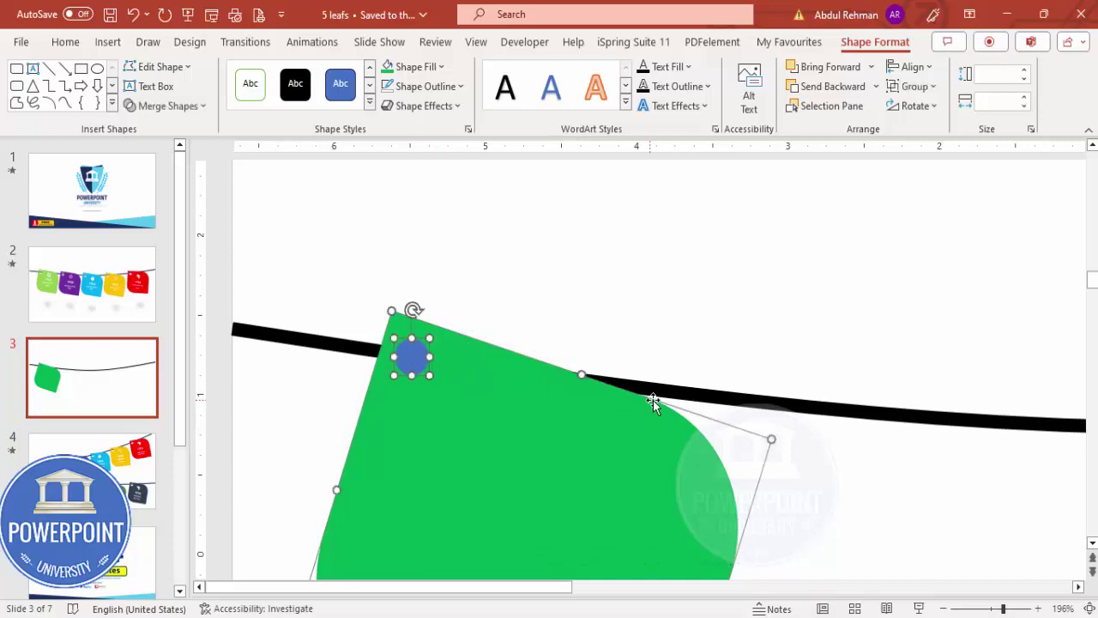
pyautogui.click(141, 105)
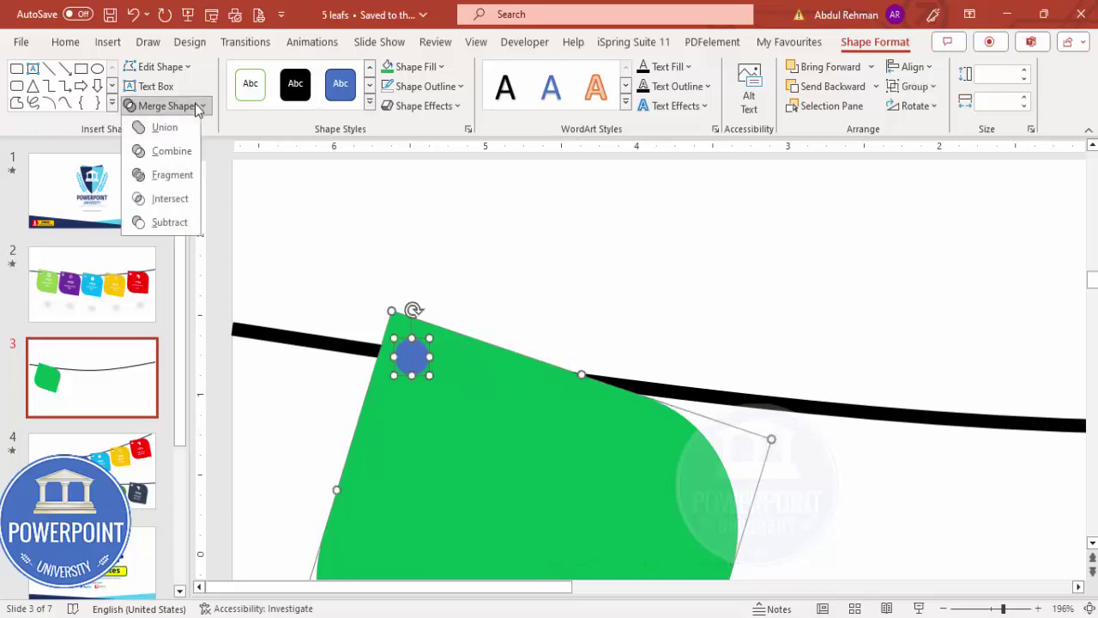
pyautogui.click(165, 223)
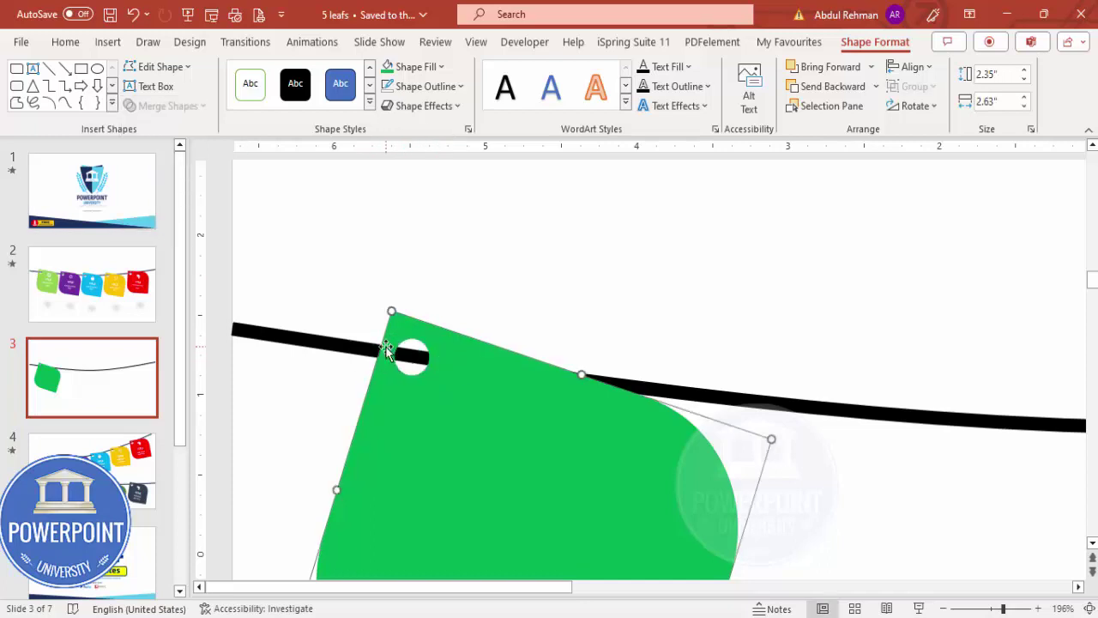
pyautogui.click(108, 42)
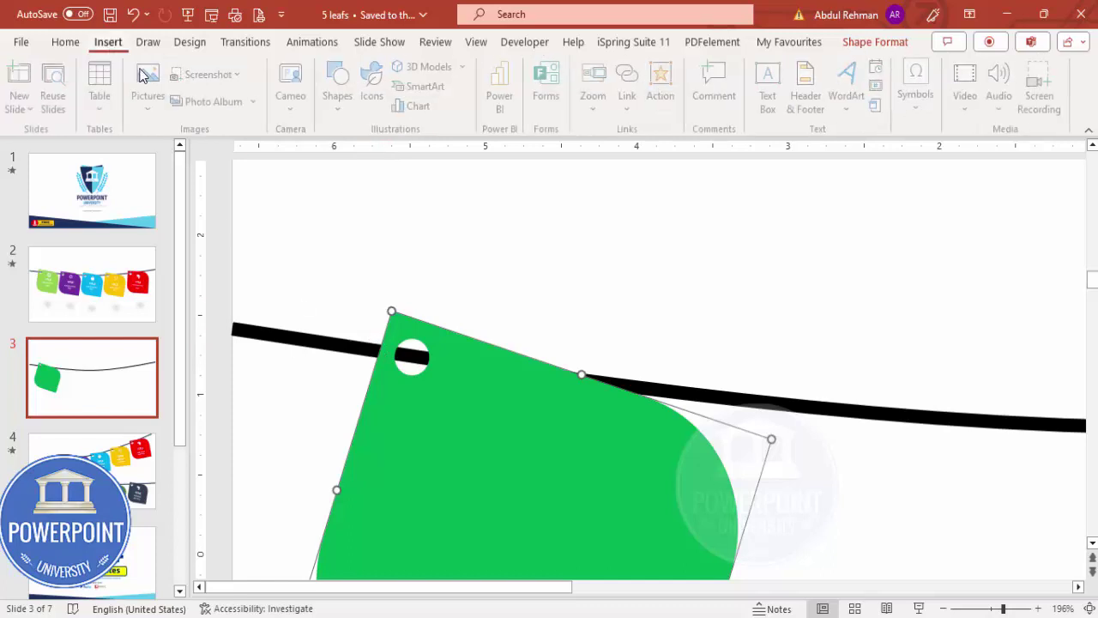
# Draw a thin outline-free rectangle across the rope, tilted to follow it
pyautogui.click(342, 85)
pyautogui.click(335, 271)
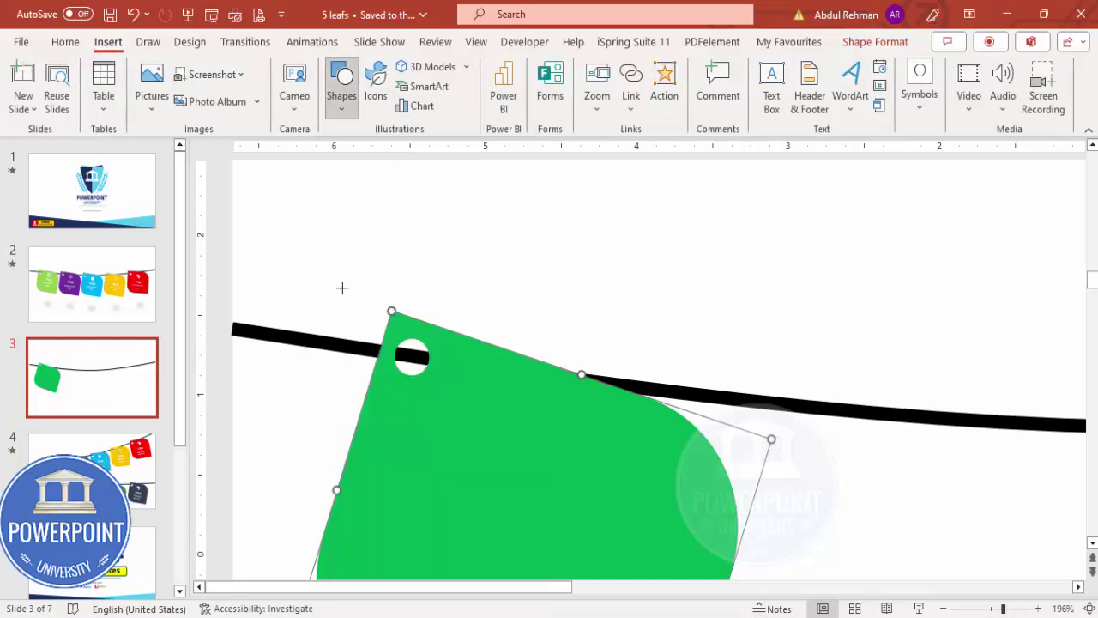
pyautogui.moveTo(351, 343); pyautogui.dragTo(403, 354)
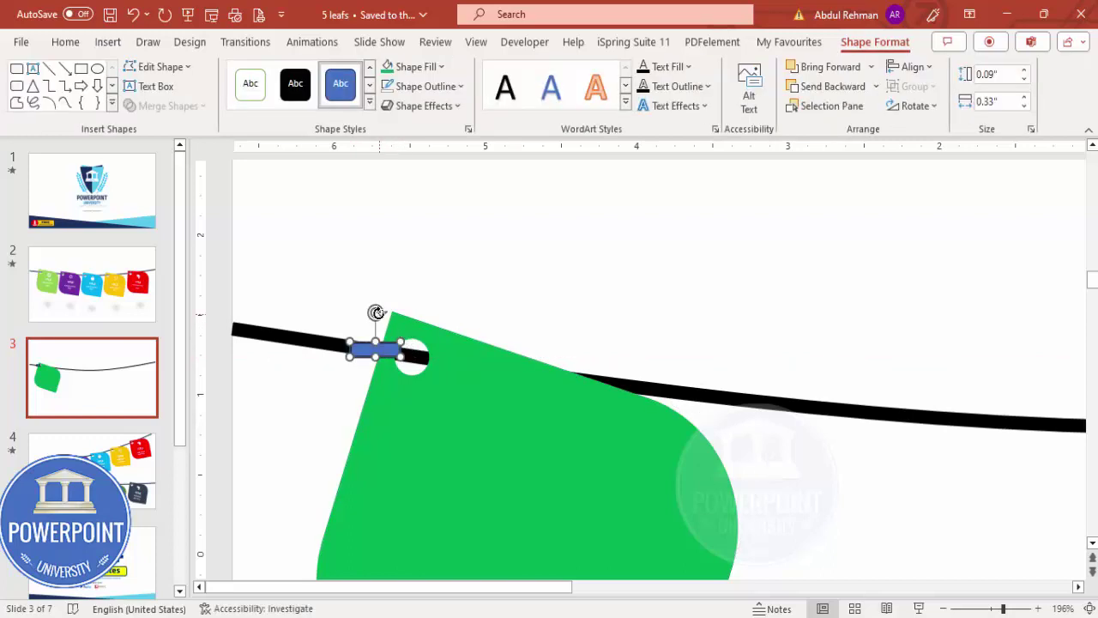
pyautogui.moveTo(381, 314); pyautogui.dragTo(380, 314)
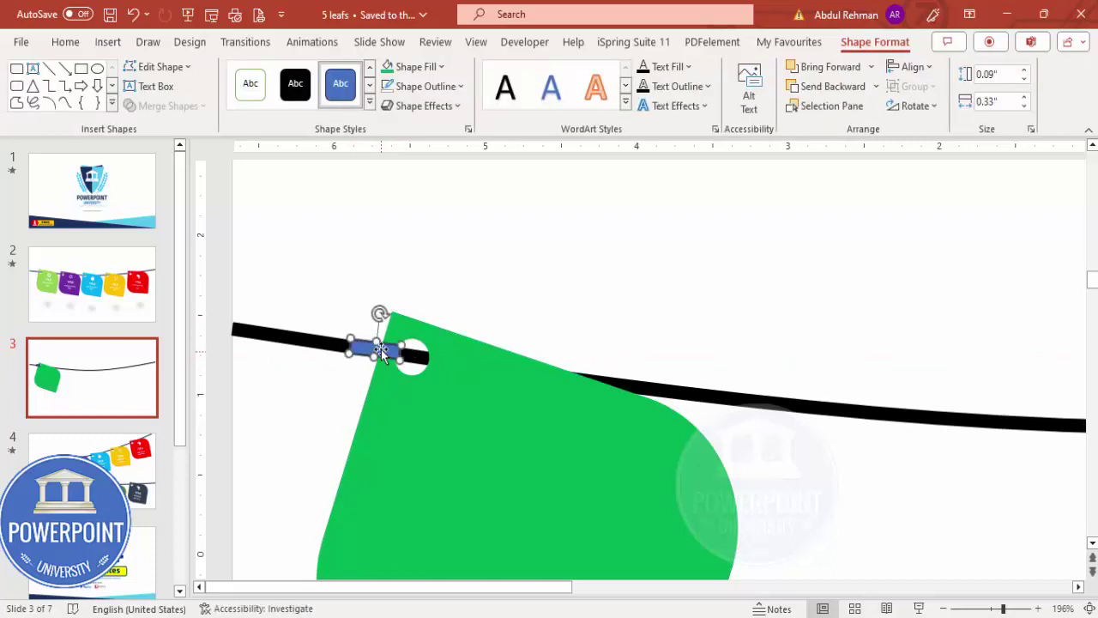
pyautogui.click(459, 86)
pyautogui.click(446, 273)
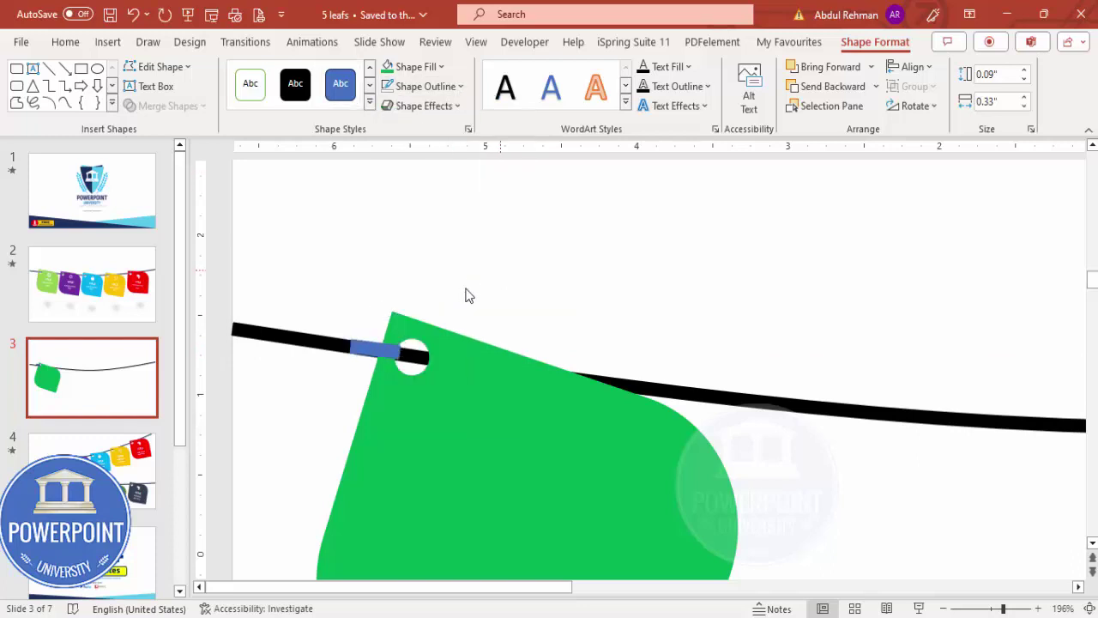
pyautogui.click(469, 295)
# Subtract the rectangle from the leaf to cut the slot, then zoom back to the whole slide
pyautogui.click(388, 359)
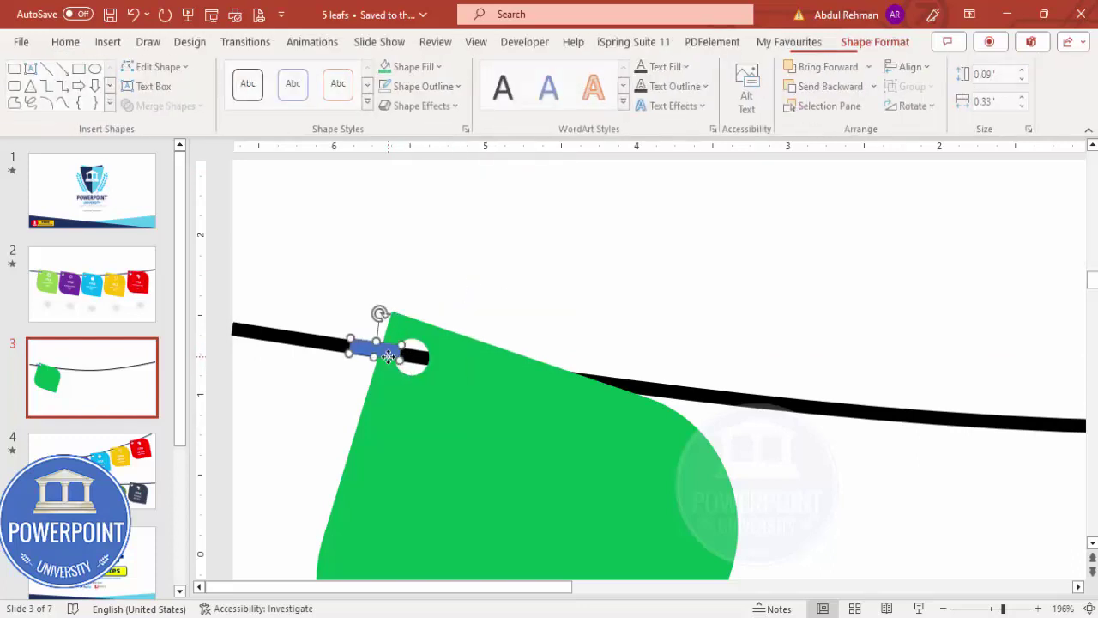
pyautogui.click(434, 345)
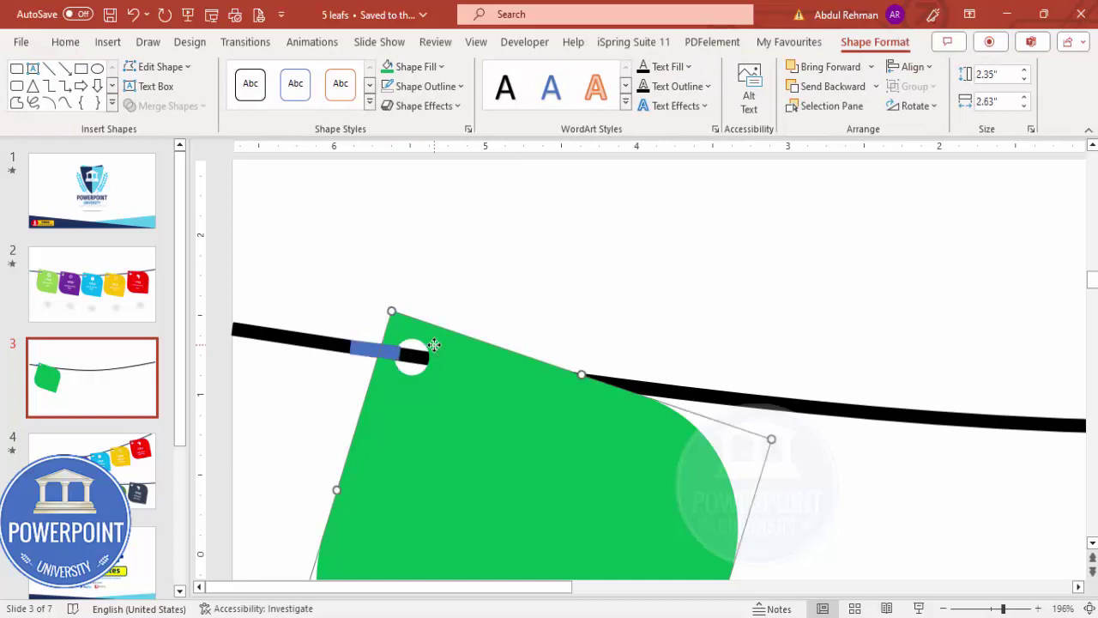
pyautogui.keyDown('shift'); pyautogui.click(363, 350); pyautogui.keyUp('shift')
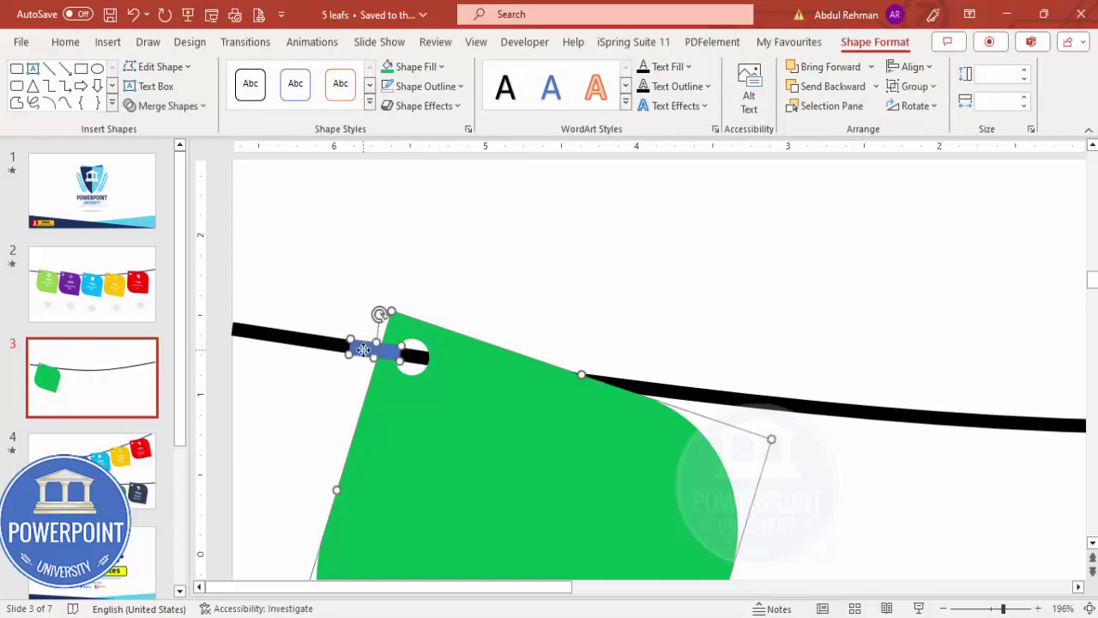
pyautogui.click(168, 106)
pyautogui.click(190, 223)
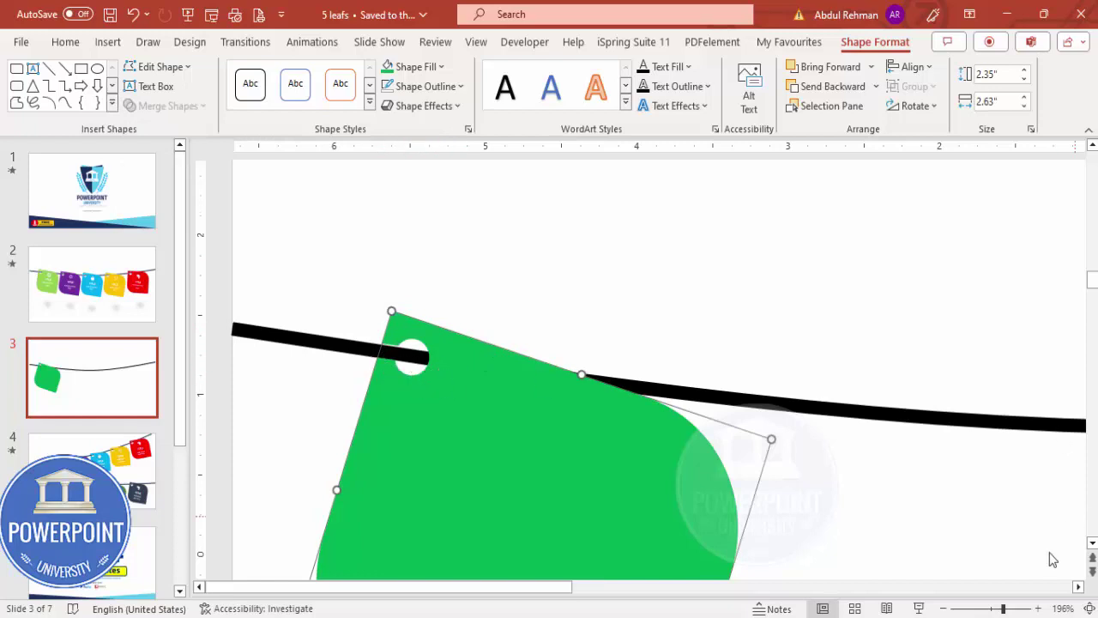
pyautogui.click(1082, 607)
pyautogui.click(623, 451)
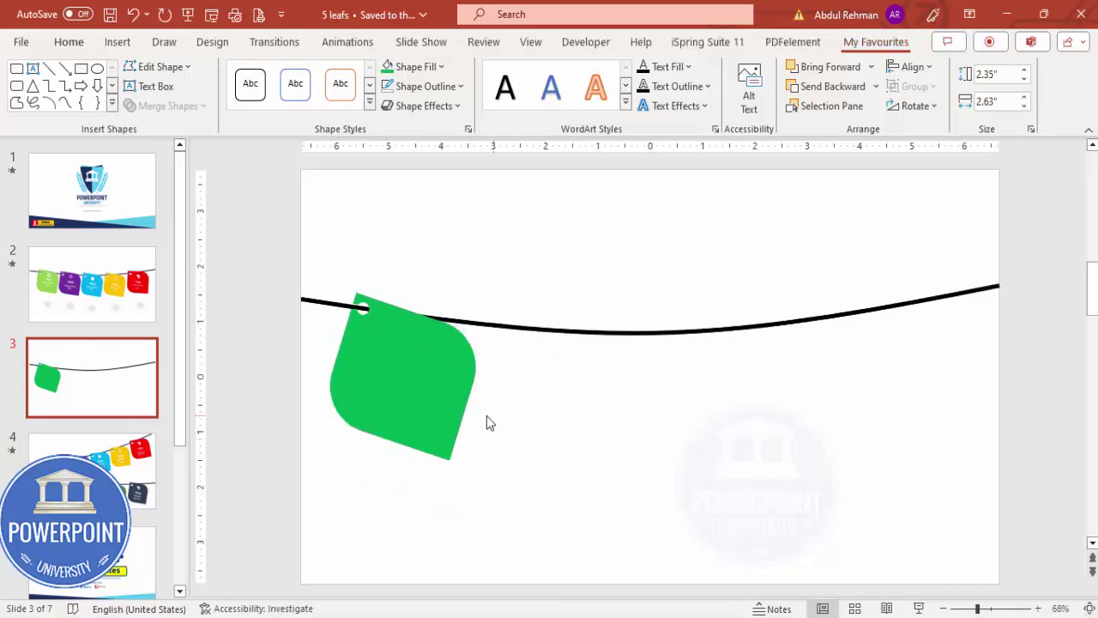
# Add a text box on the leaf reading 'TITLE HERE' and widen it to fit
pyautogui.click(150, 43)
pyautogui.click(120, 43)
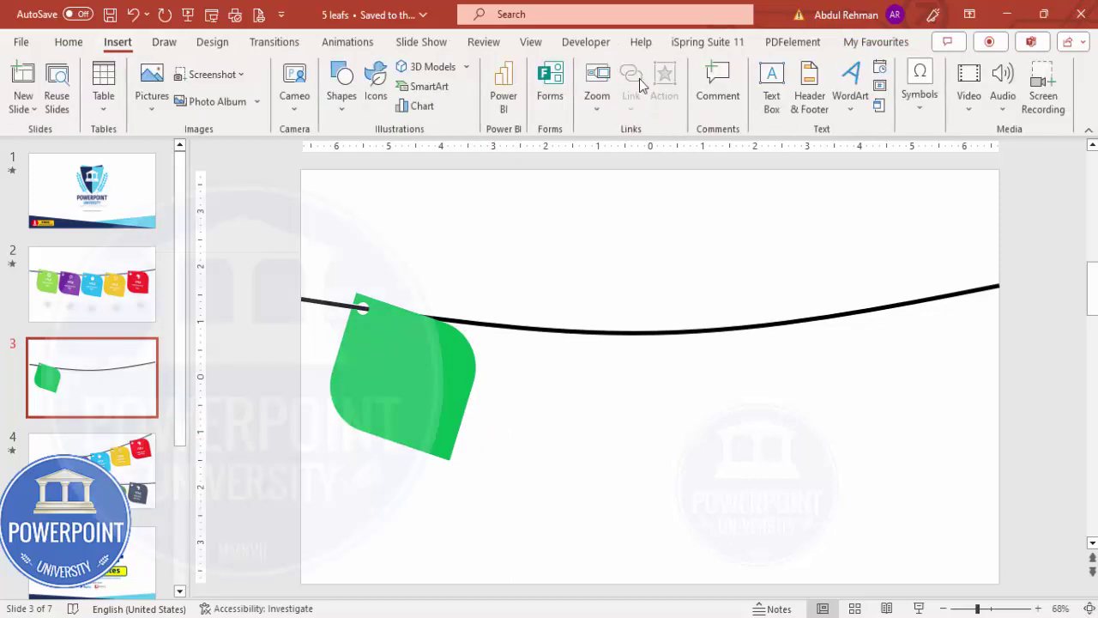
pyautogui.click(770, 79)
pyautogui.moveTo(390, 346); pyautogui.dragTo(458, 368)
pyautogui.write('TITLE HERE')
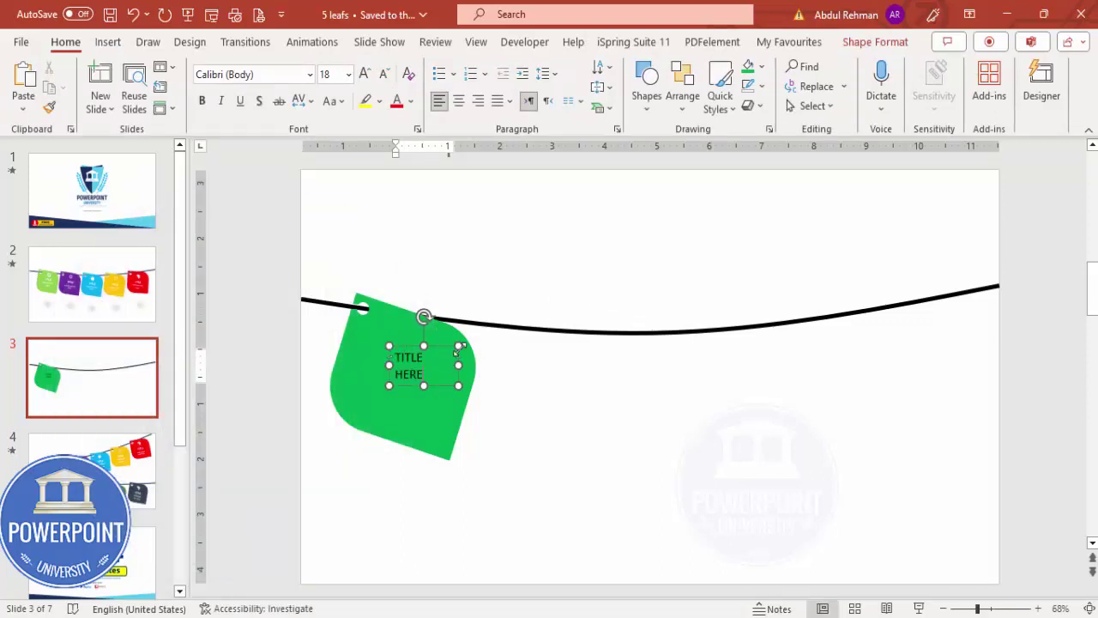
pyautogui.moveTo(457, 366); pyautogui.dragTo(476, 365)
# Make the title centred, bold and white, and move it to the leaf's top
pyautogui.click(459, 100)
pyautogui.click(200, 101)
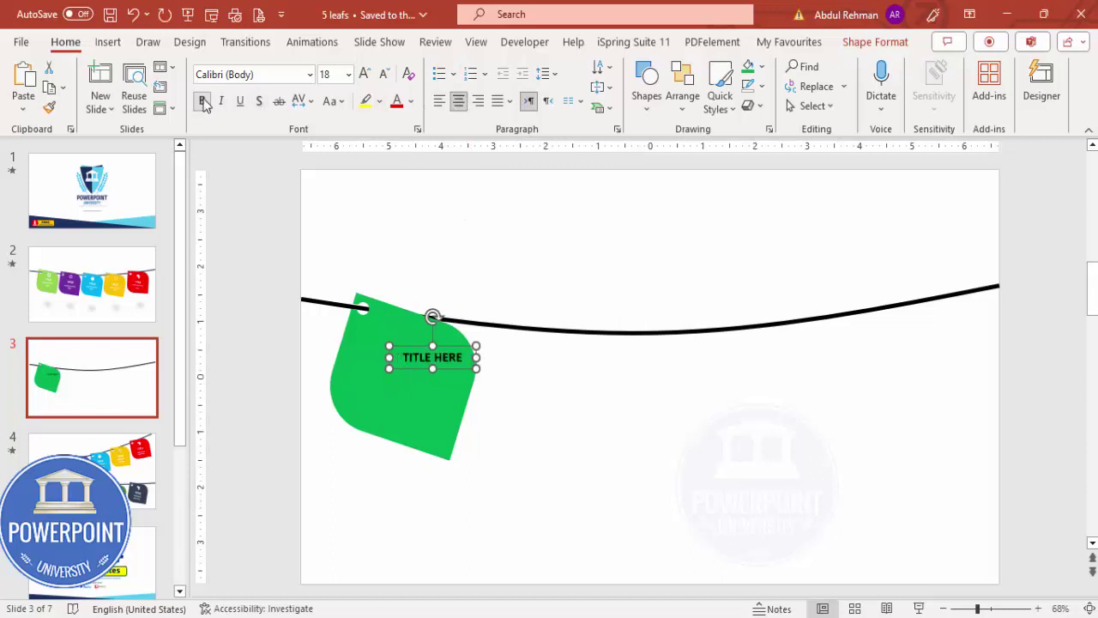
pyautogui.click(411, 101)
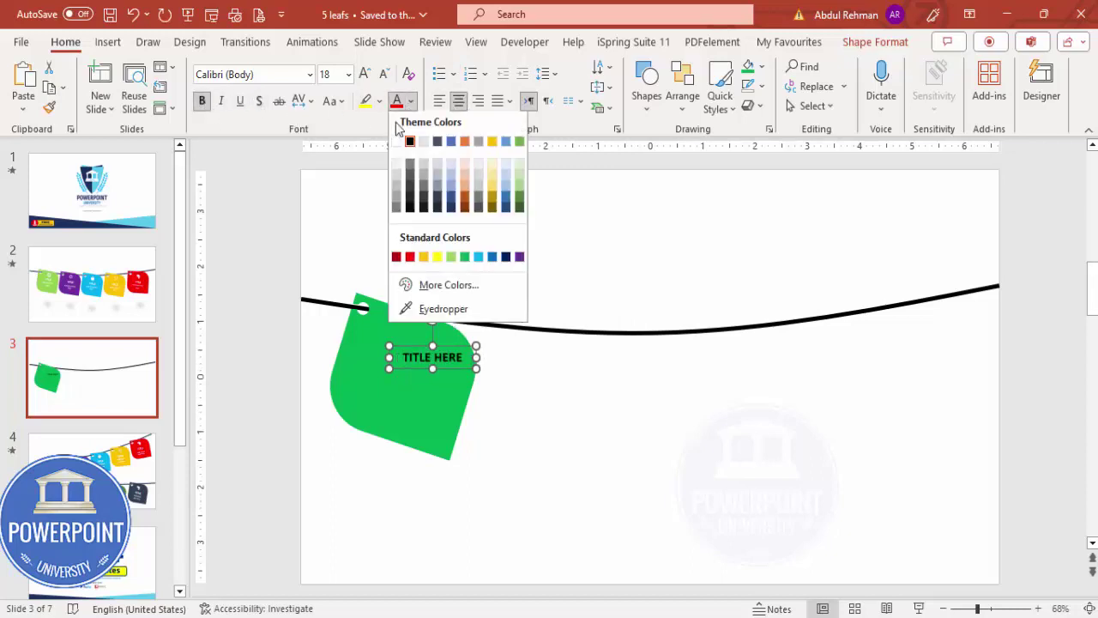
pyautogui.click(398, 141)
pyautogui.moveTo(448, 344); pyautogui.dragTo(418, 337)
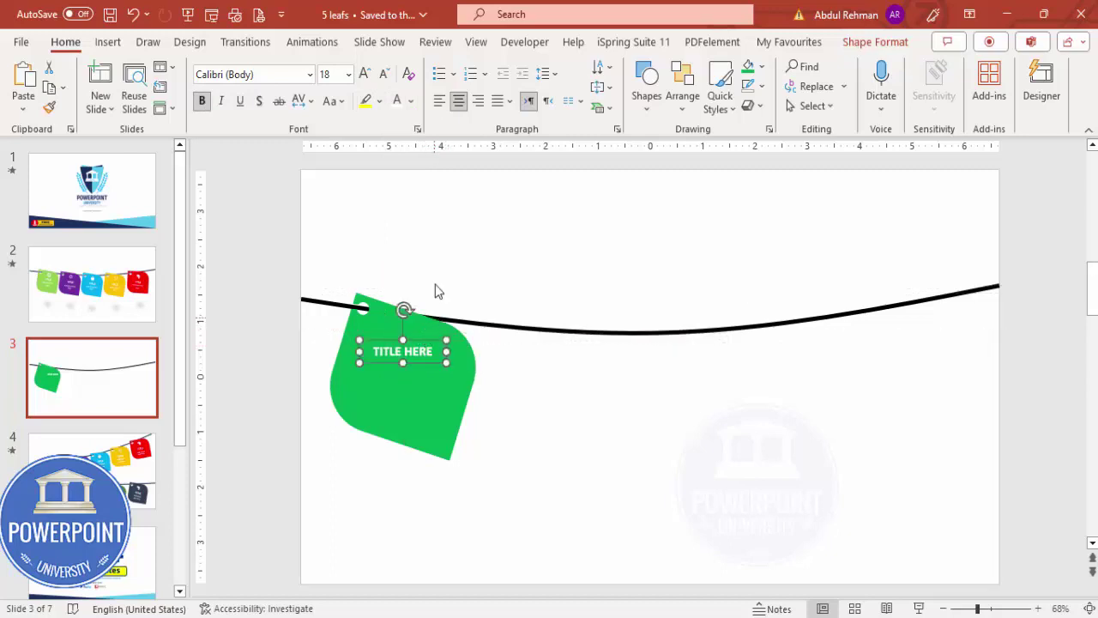
pyautogui.click(109, 44)
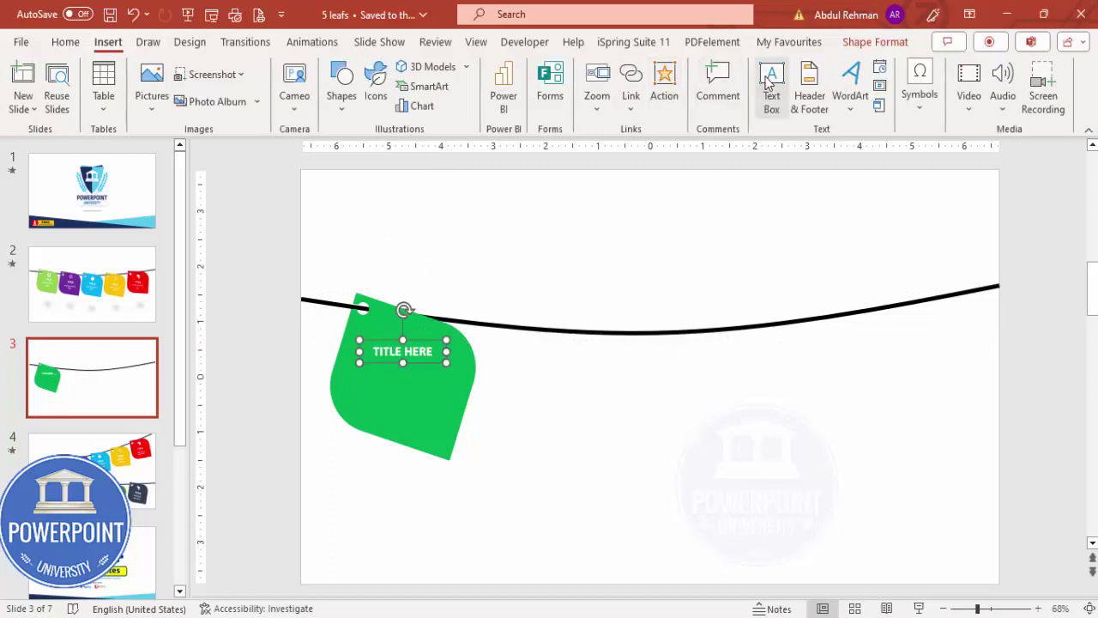
pyautogui.click(767, 81)
# Add a second text box reading 'Add detail text here', centred, white and shrunk to fit
pyautogui.moveTo(357, 422); pyautogui.dragTo(454, 457)
pyautogui.write('Add de')
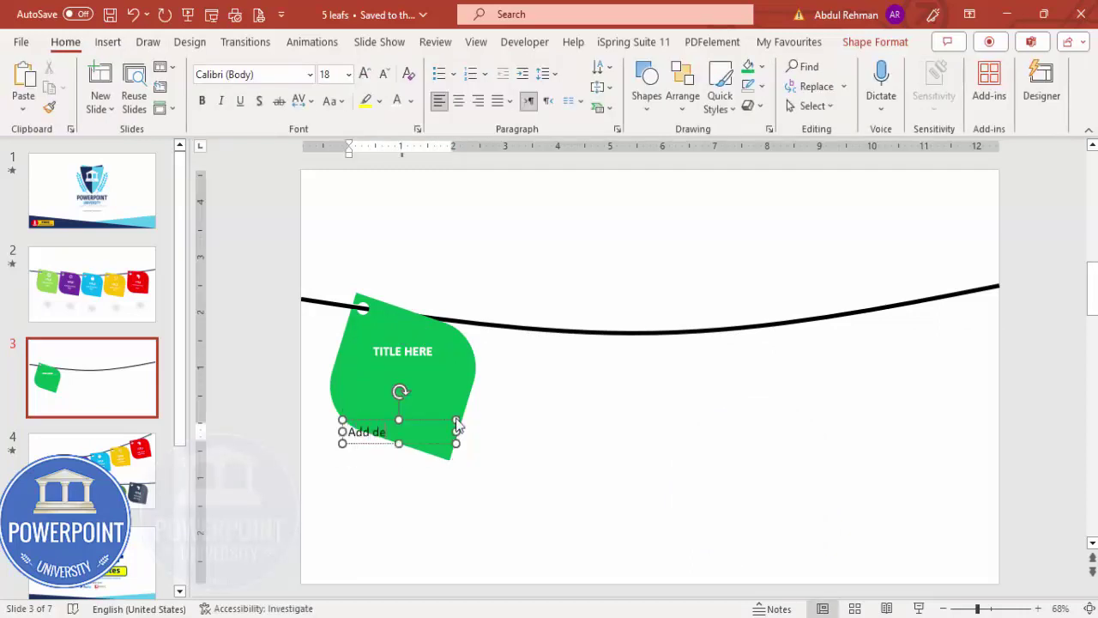
pyautogui.write('tail text here')
pyautogui.click(408, 424)
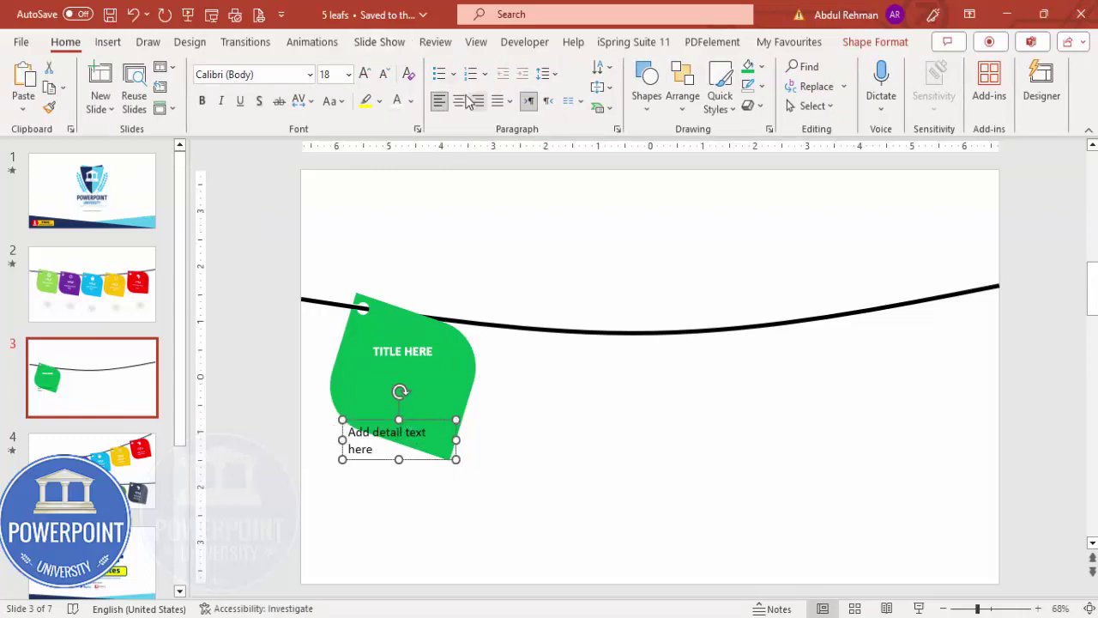
pyautogui.click(458, 101)
pyautogui.click(396, 101)
pyautogui.click(383, 74)
pyautogui.click(384, 74)
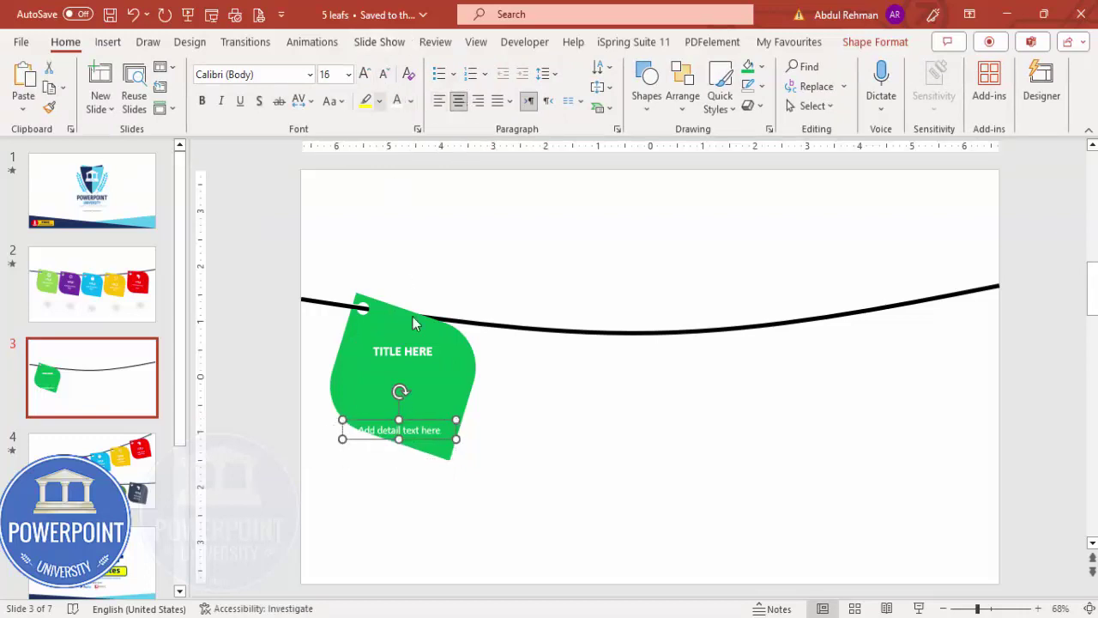
# Make the detail text box narrower and taller and place it under TITLE HERE
pyautogui.moveTo(455, 438); pyautogui.dragTo(429, 452)
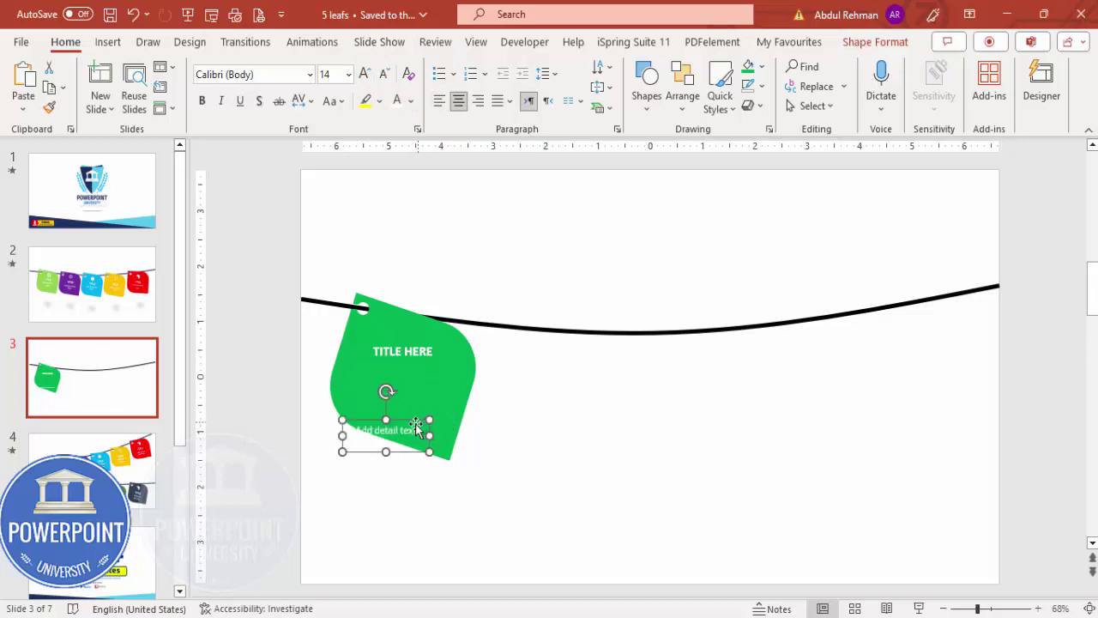
pyautogui.click(407, 427)
pyautogui.click(412, 420)
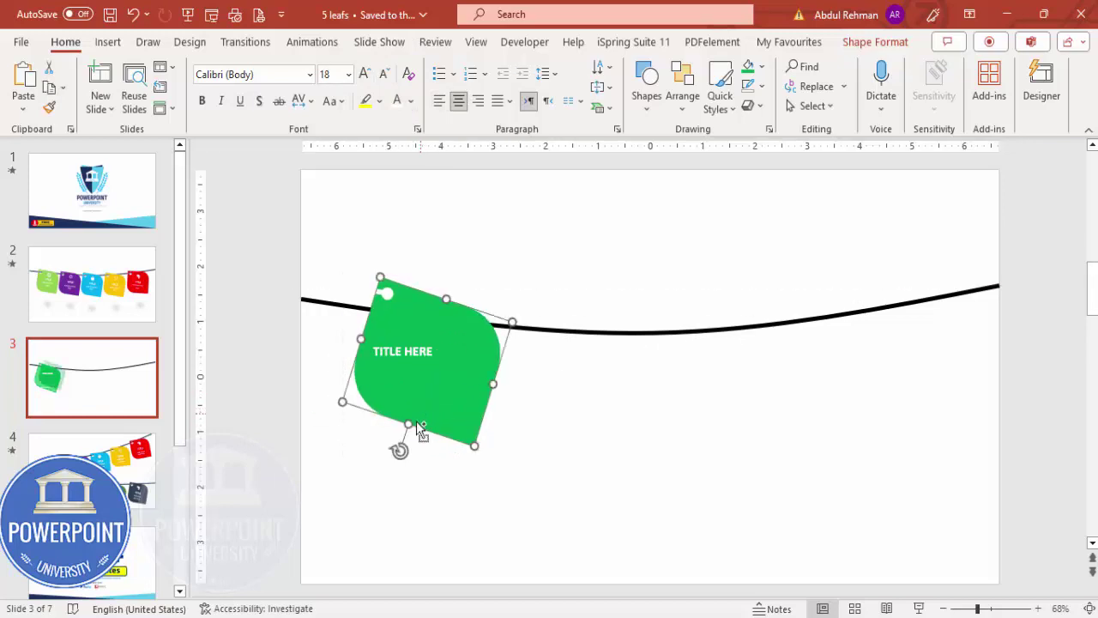
pyautogui.hotkey('ctrl', 'z')
pyautogui.click(401, 421)
pyautogui.moveTo(402, 421); pyautogui.dragTo(420, 373)
pyautogui.click(488, 400)
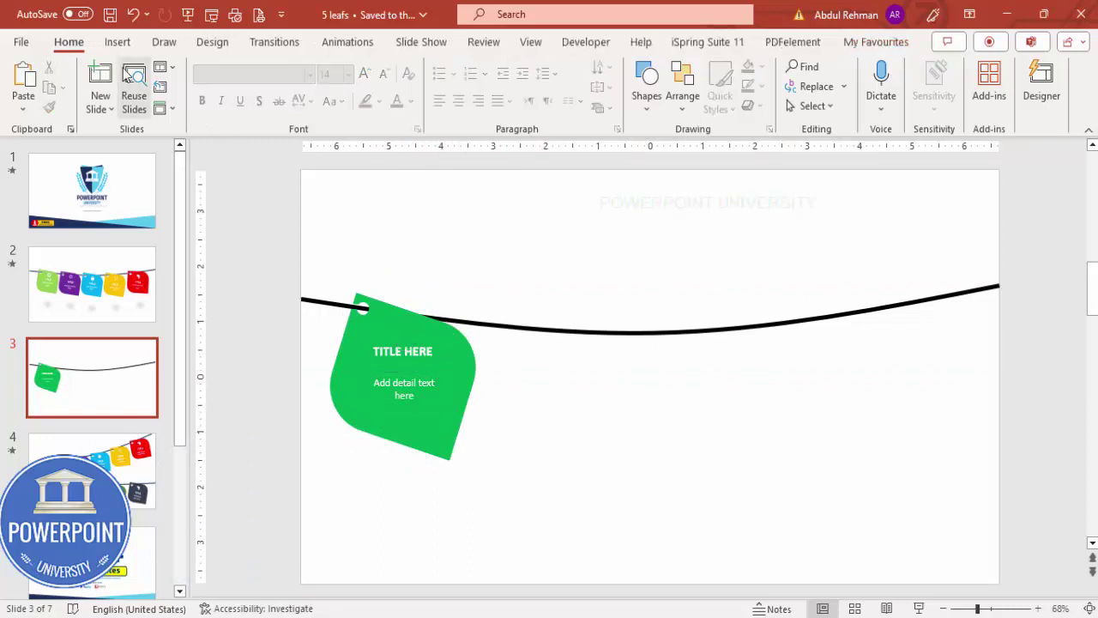
pyautogui.click(118, 41)
pyautogui.click(377, 81)
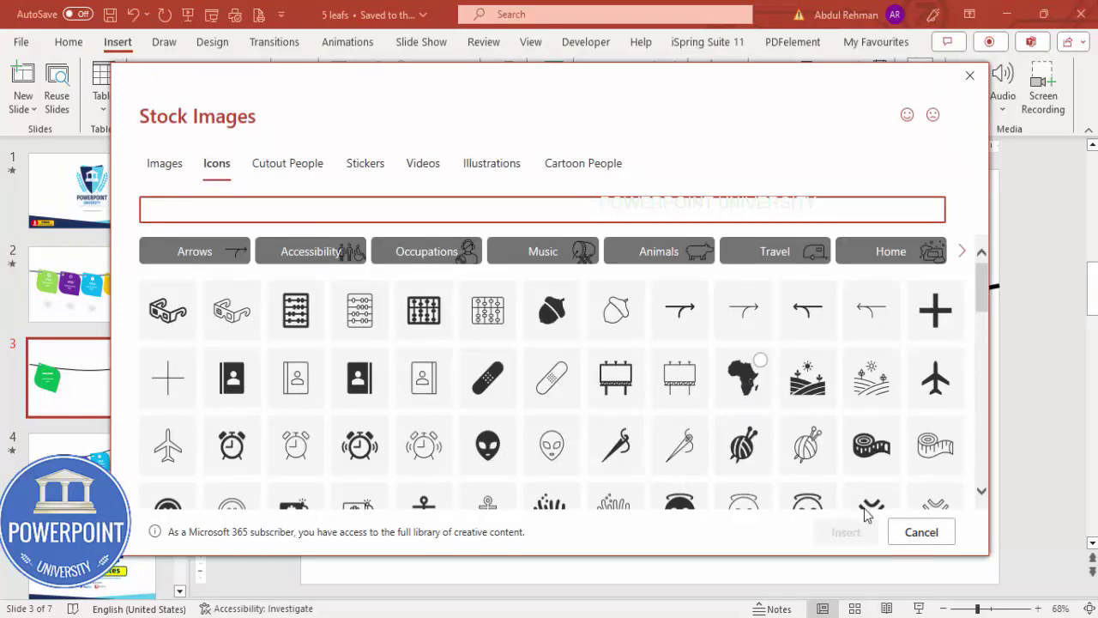
# Insert the Africa icon and set its height to 0.5 inch
pyautogui.click(762, 378)
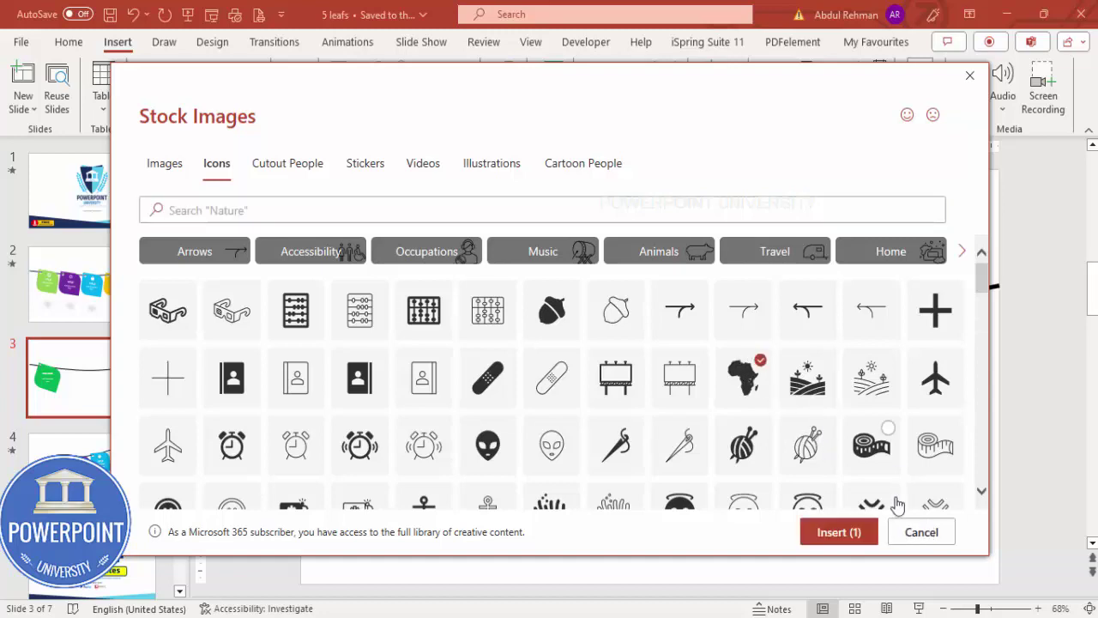
pyautogui.click(836, 533)
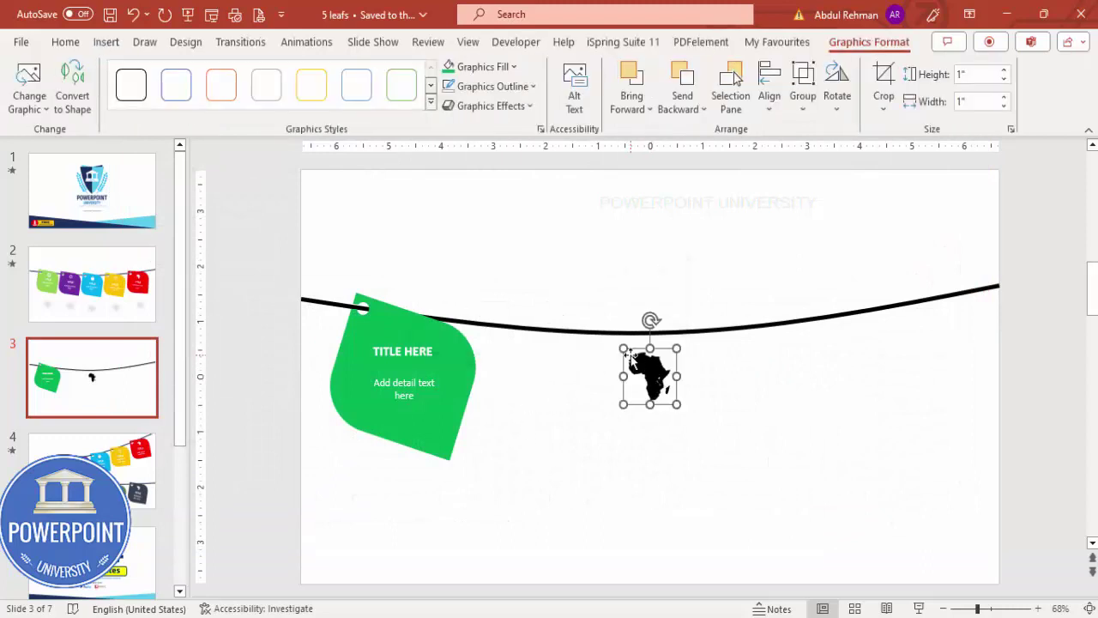
pyautogui.click(973, 75)
pyautogui.write('0.5')
pyautogui.press('Return')
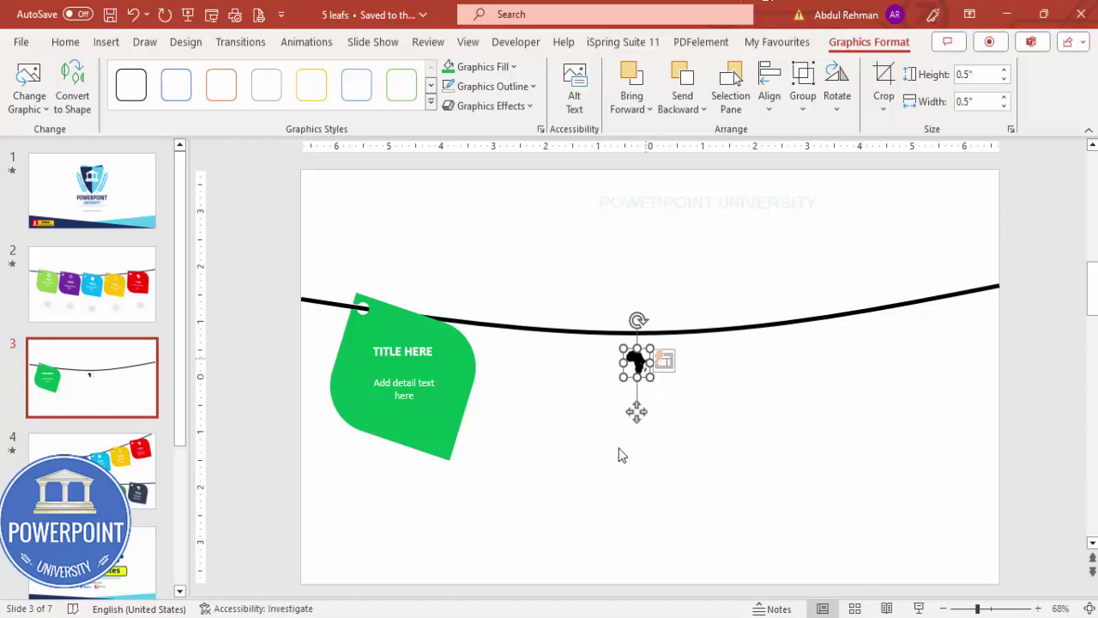
# Move the Africa icon onto the lower part of the green leaf and colour it white
pyautogui.moveTo(635, 411); pyautogui.dragTo(426, 474)
pyautogui.click(455, 68)
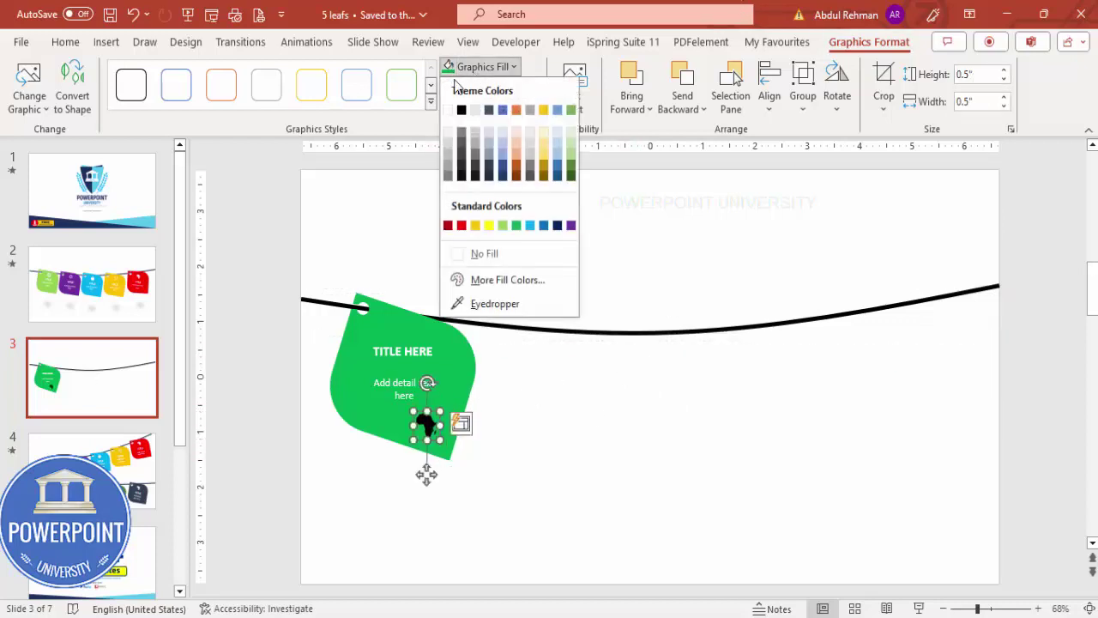
pyautogui.click(447, 110)
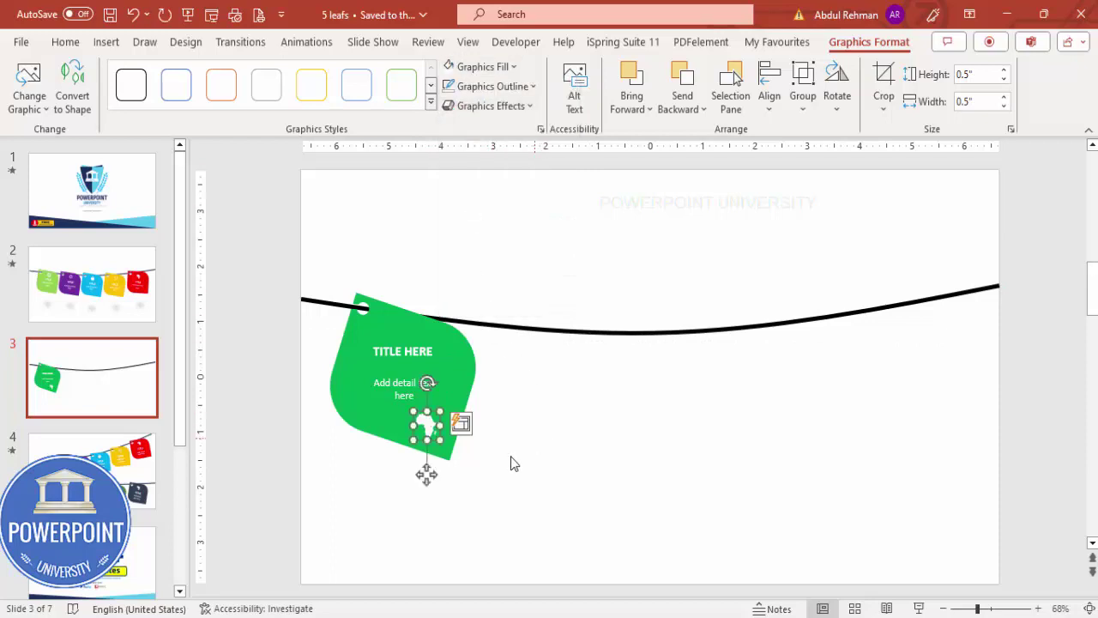
pyautogui.click(526, 495)
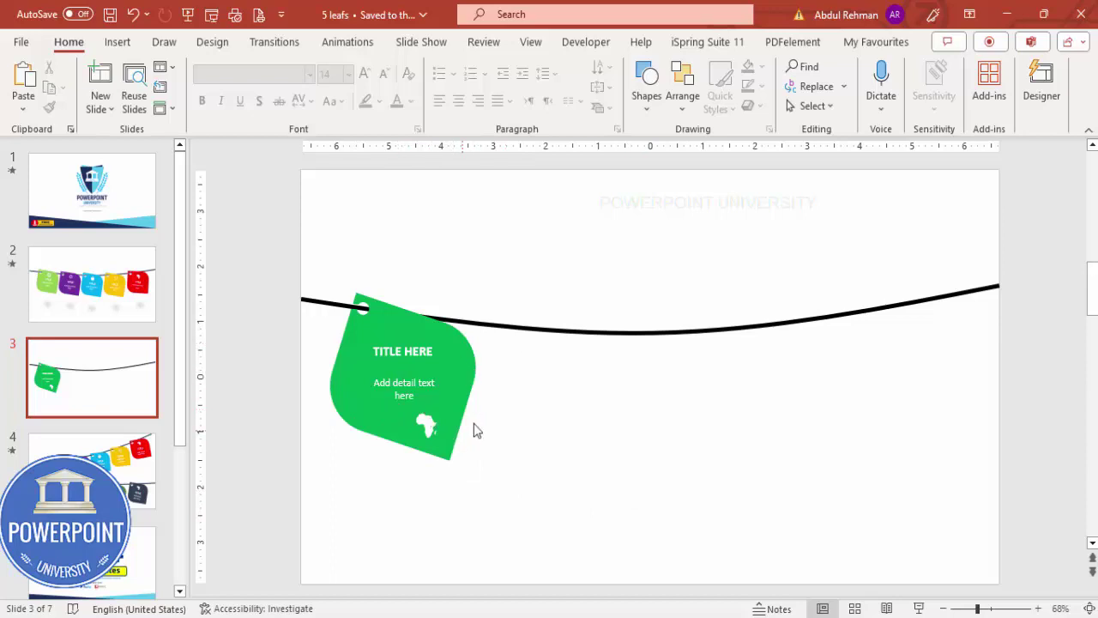
# Group the green leaf with its text and icon, then add a copy beside it coloured blue
pyautogui.moveTo(544, 496); pyautogui.dragTo(274, 219)
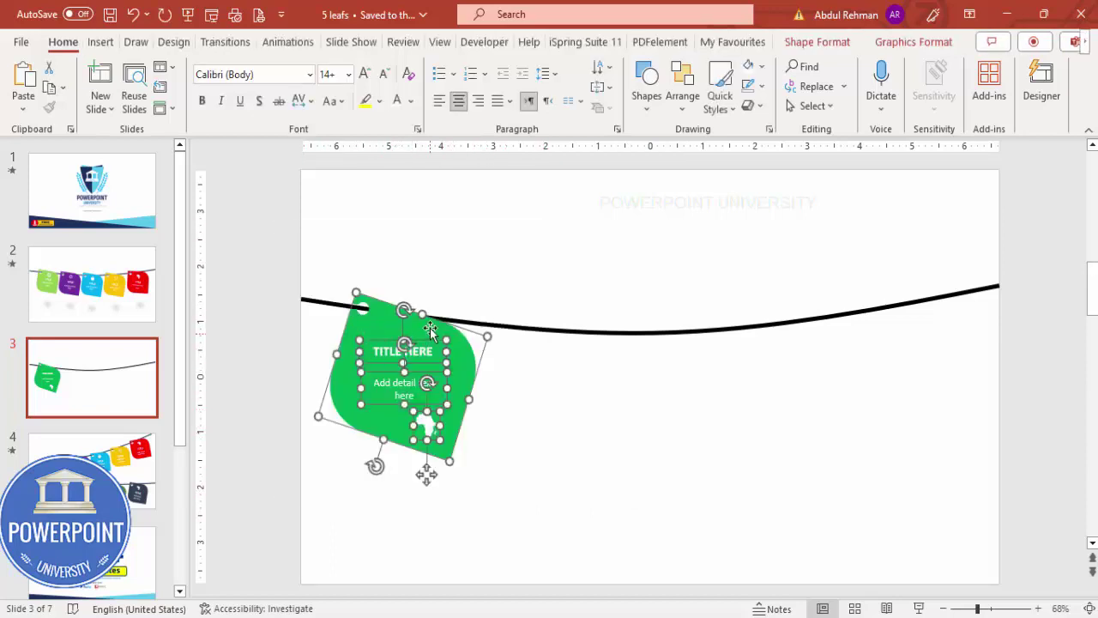
pyautogui.hotkey('ctrl', 'g')
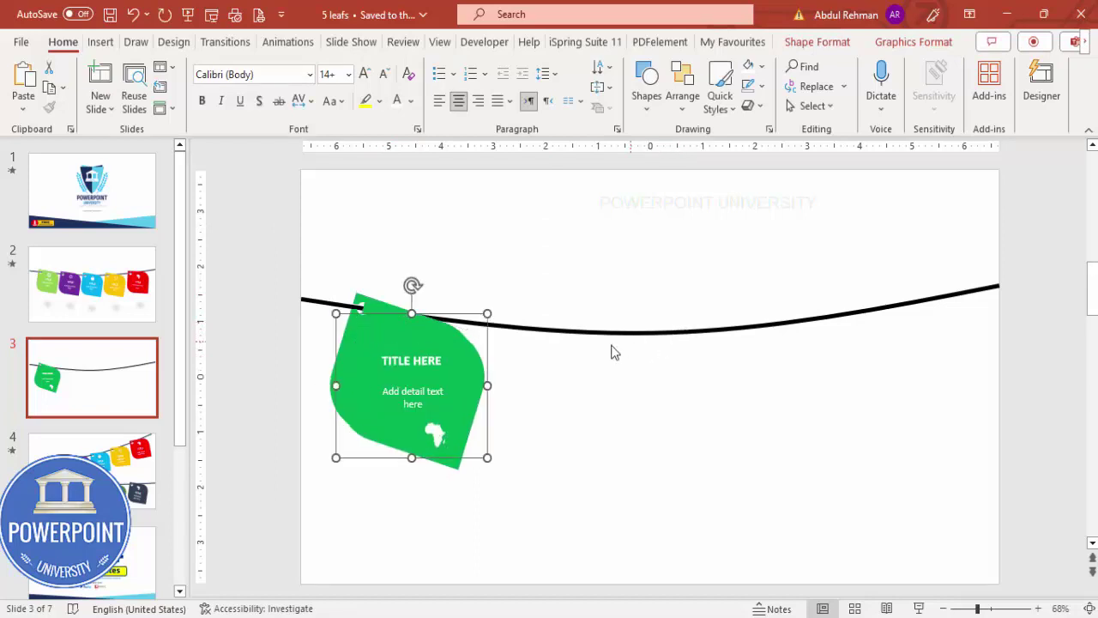
pyautogui.keyDown('ctrl'); pyautogui.moveTo(419, 326); pyautogui.dragTo(553, 350); pyautogui.keyUp('ctrl')
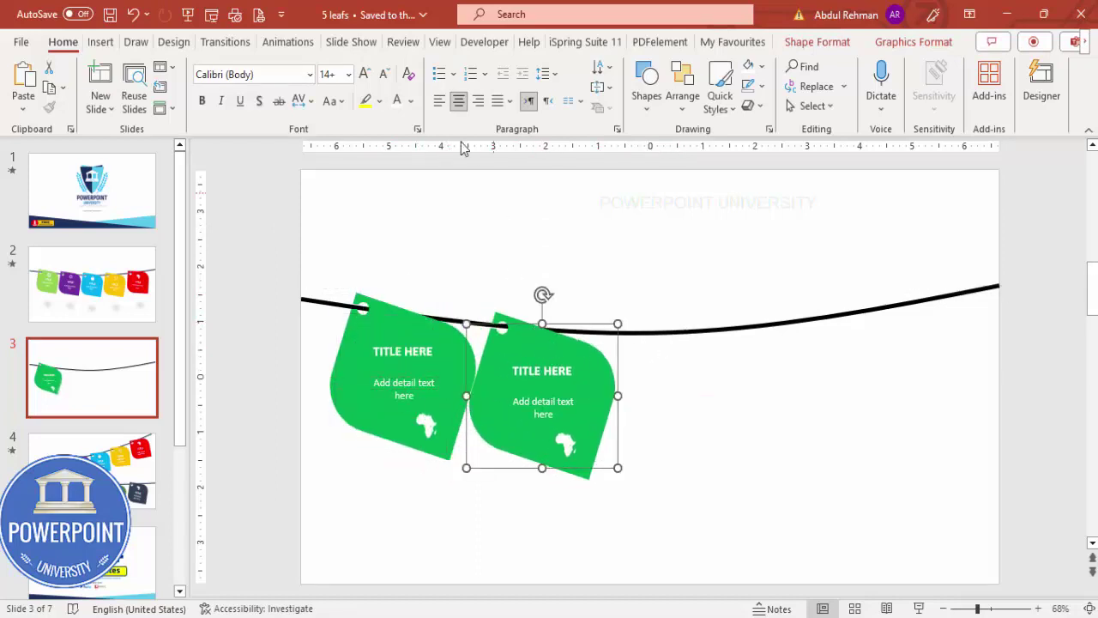
pyautogui.click(549, 346)
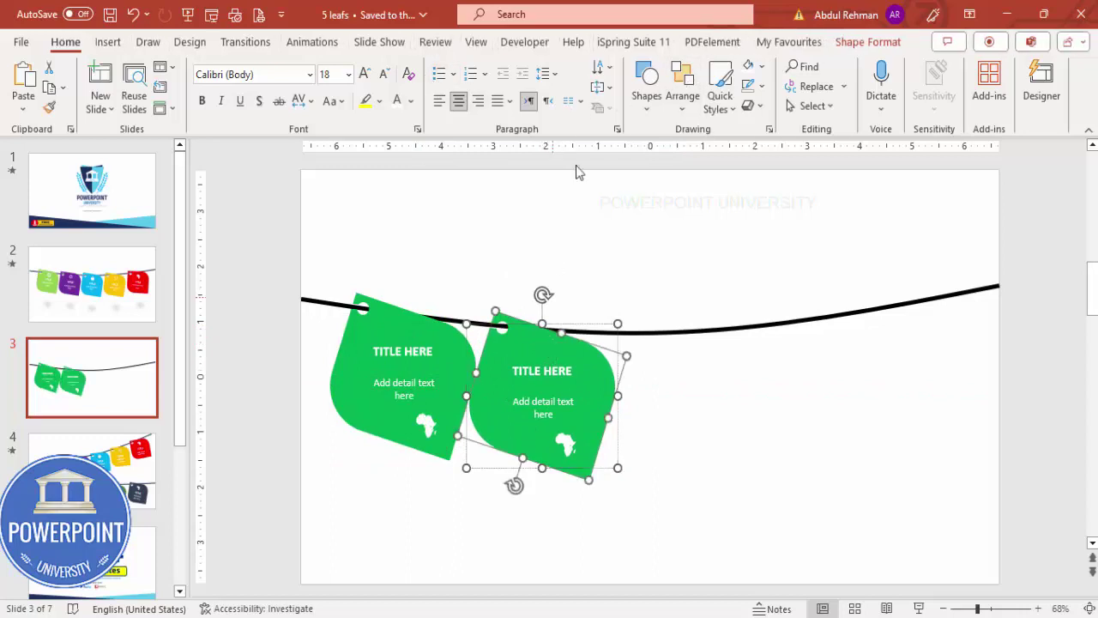
pyautogui.click(858, 41)
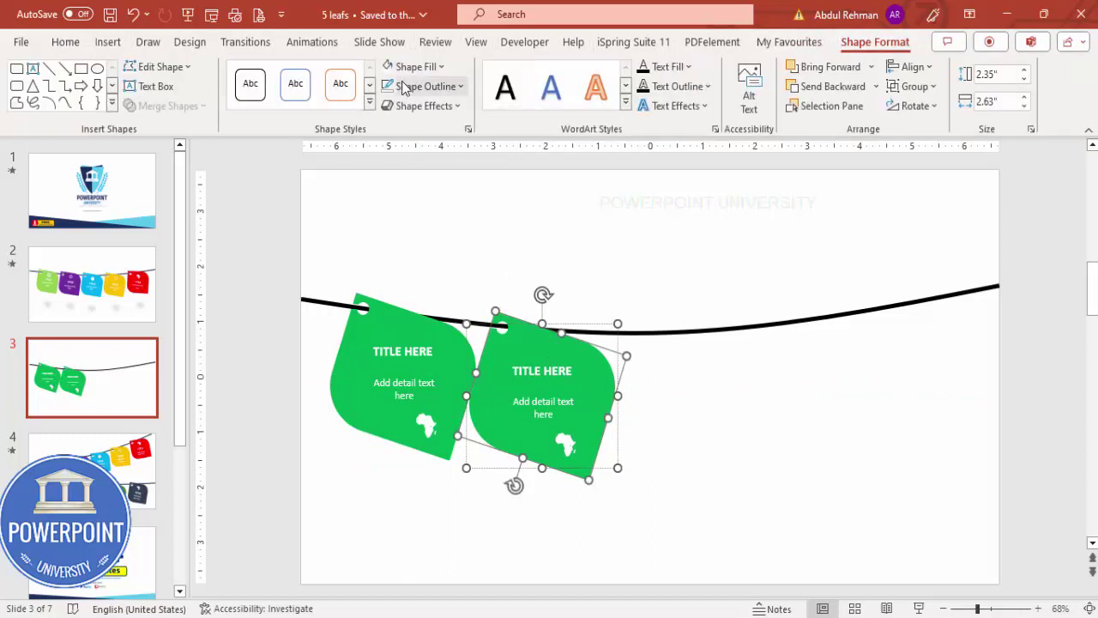
pyautogui.click(412, 67)
pyautogui.click(470, 225)
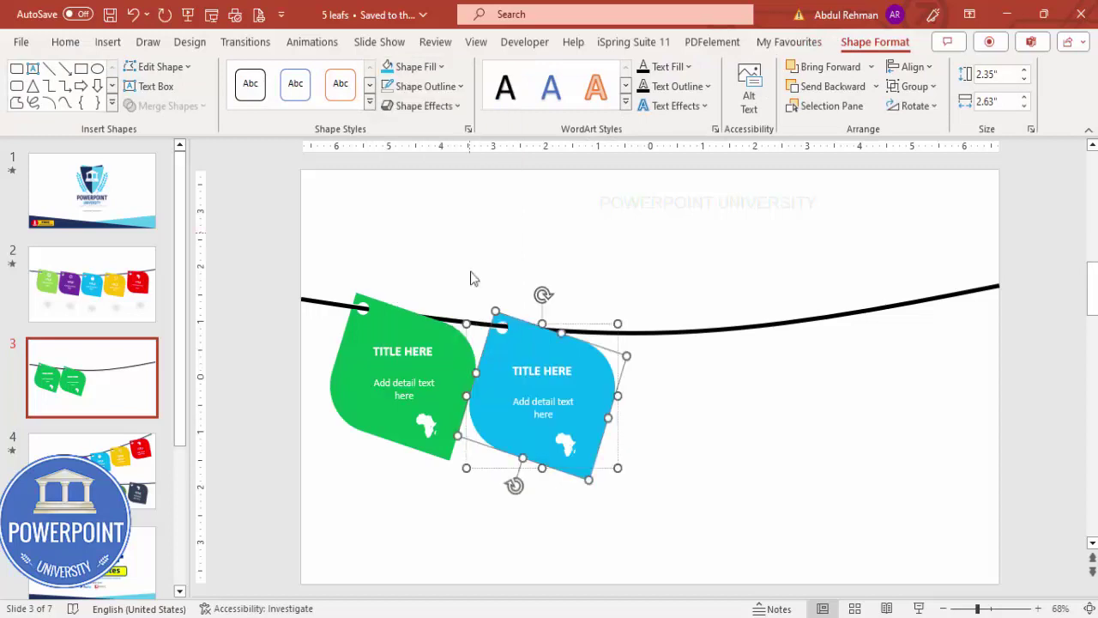
# Shift the blue leaf right along the rope and place a third leaf copy further right
pyautogui.click(570, 377)
pyautogui.click(605, 384)
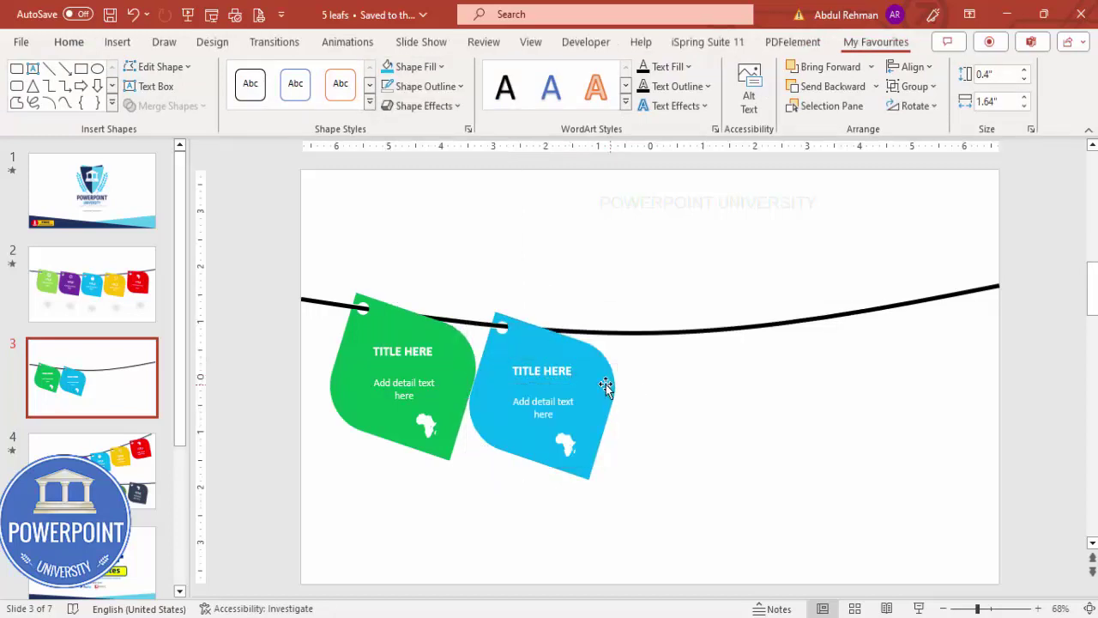
pyautogui.moveTo(610, 382); pyautogui.dragTo(716, 356)
pyautogui.moveTo(689, 302); pyautogui.dragTo(687, 302)
pyautogui.moveTo(722, 369)
pyautogui.mouseDown()
pyautogui.moveTo(718, 358)
pyautogui.moveTo(733, 380)
pyautogui.moveTo(741, 365)
pyautogui.mouseUp()
pyautogui.hotkey('ctrl', 'Left')
pyautogui.hotkey('ctrl', 'Left')
pyautogui.hotkey('ctrl', 'Left')
pyautogui.hotkey('ctrl', 'Left')
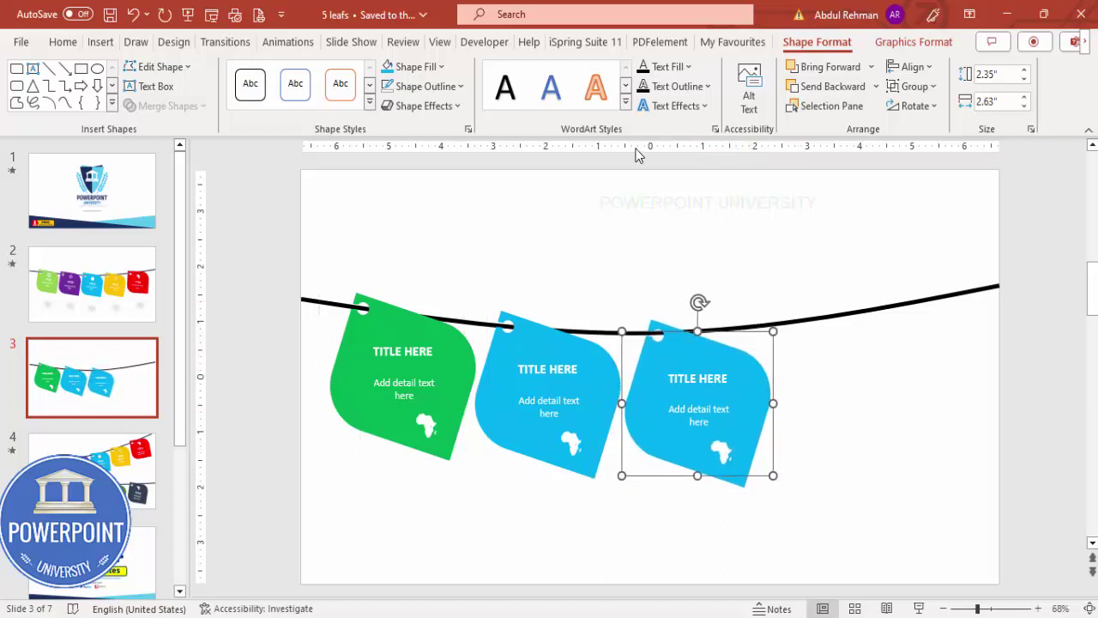
pyautogui.click(441, 67)
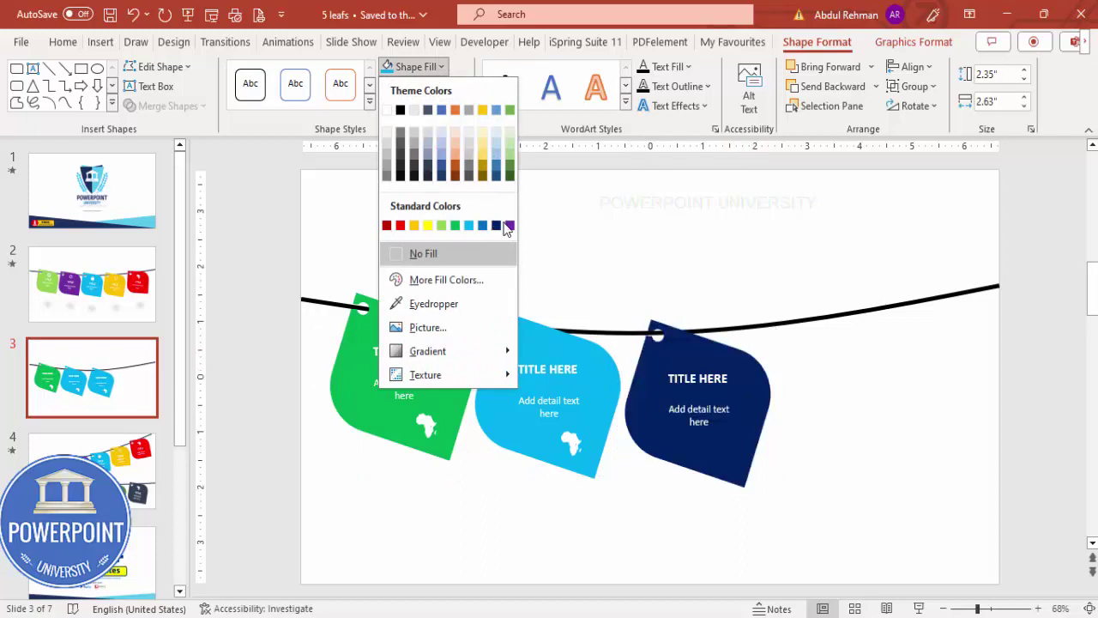
# Colour the third leaf purple and add a tilted purple duplicate hanging near the rope's right end
pyautogui.click(508, 225)
pyautogui.hotkey('ctrl', 'd')
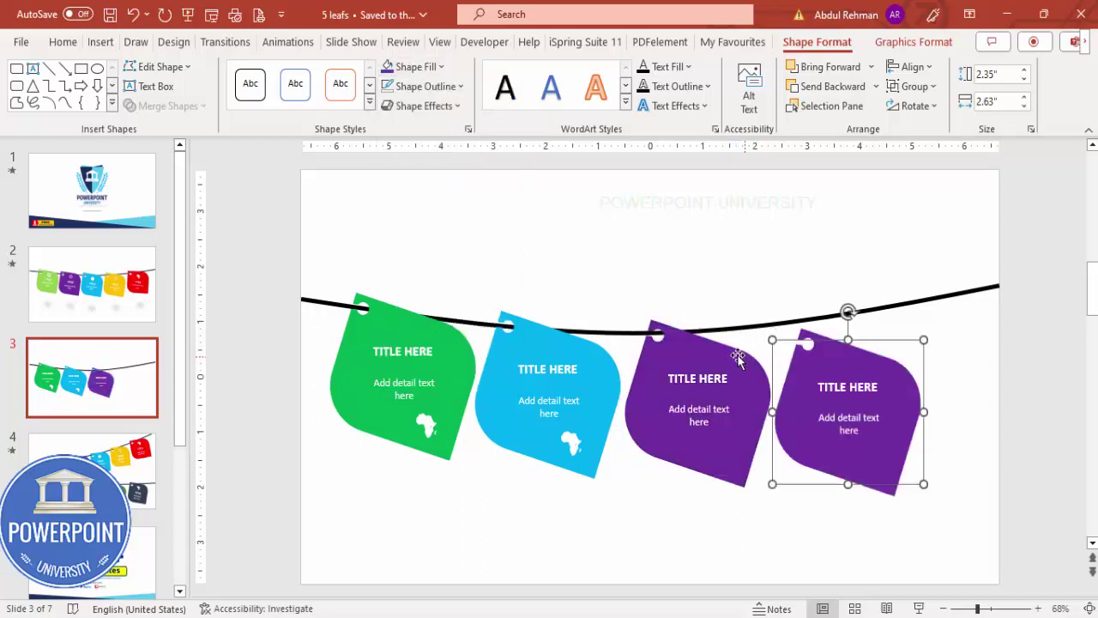
pyautogui.moveTo(855, 367); pyautogui.dragTo(859, 343)
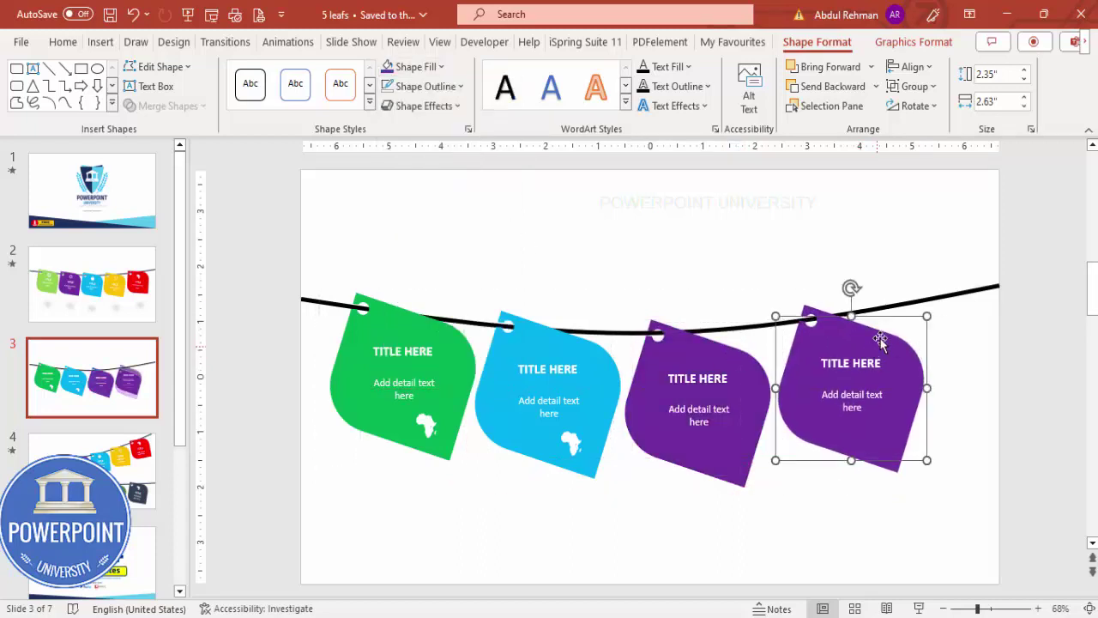
pyautogui.moveTo(852, 286); pyautogui.dragTo(846, 284)
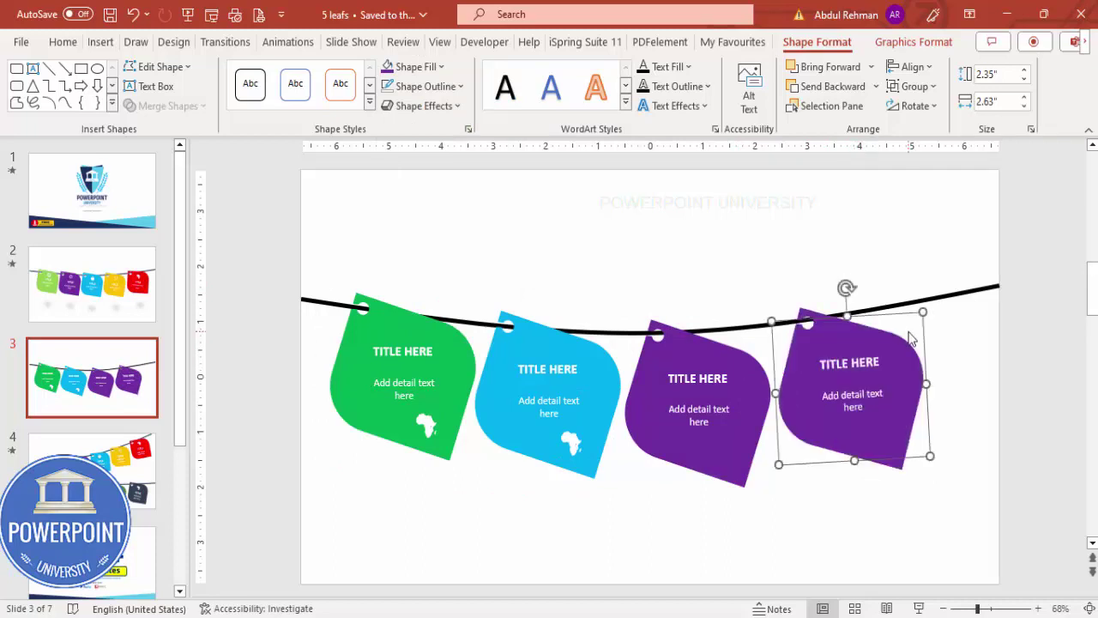
pyautogui.press('Up')
pyautogui.press('Up')
pyautogui.press('Down')
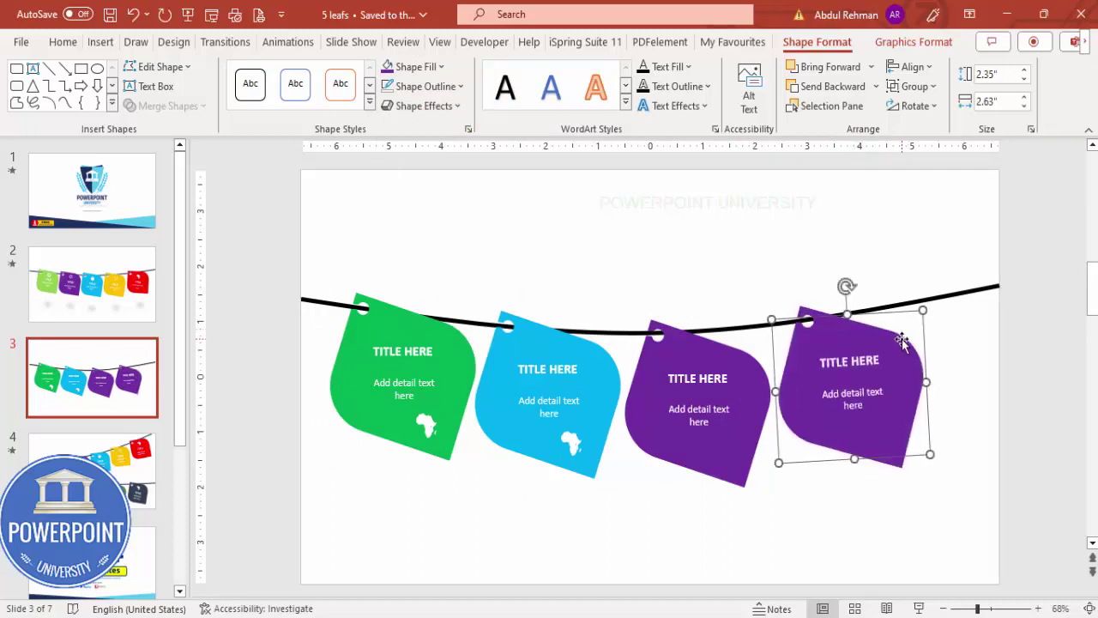
pyautogui.click(421, 67)
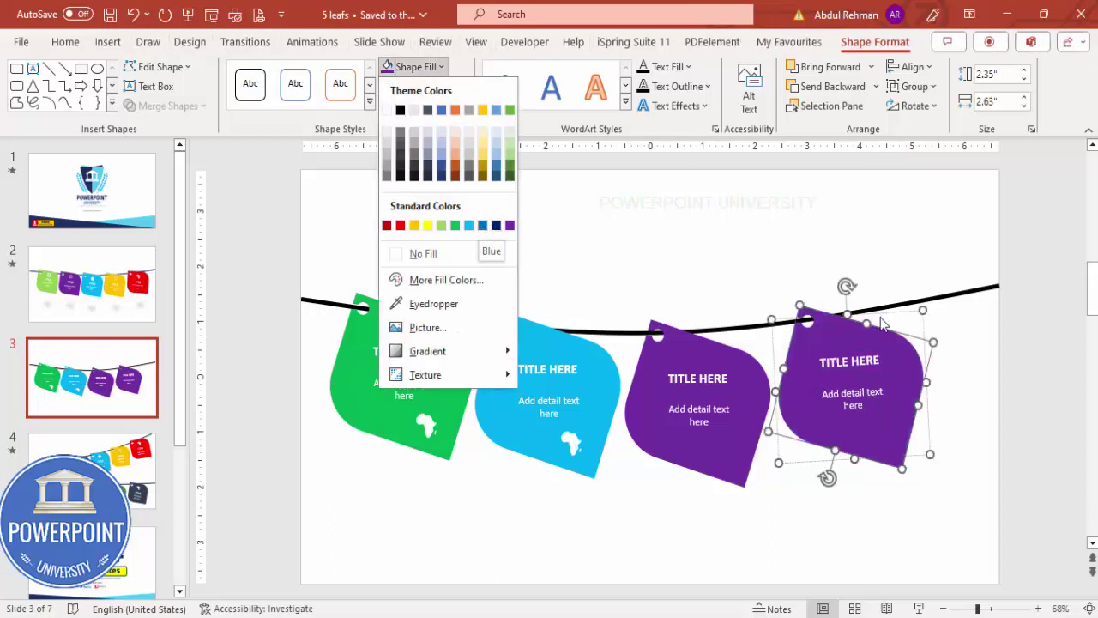
# Recolour the fourth leaf light green
pyautogui.click(862, 275)
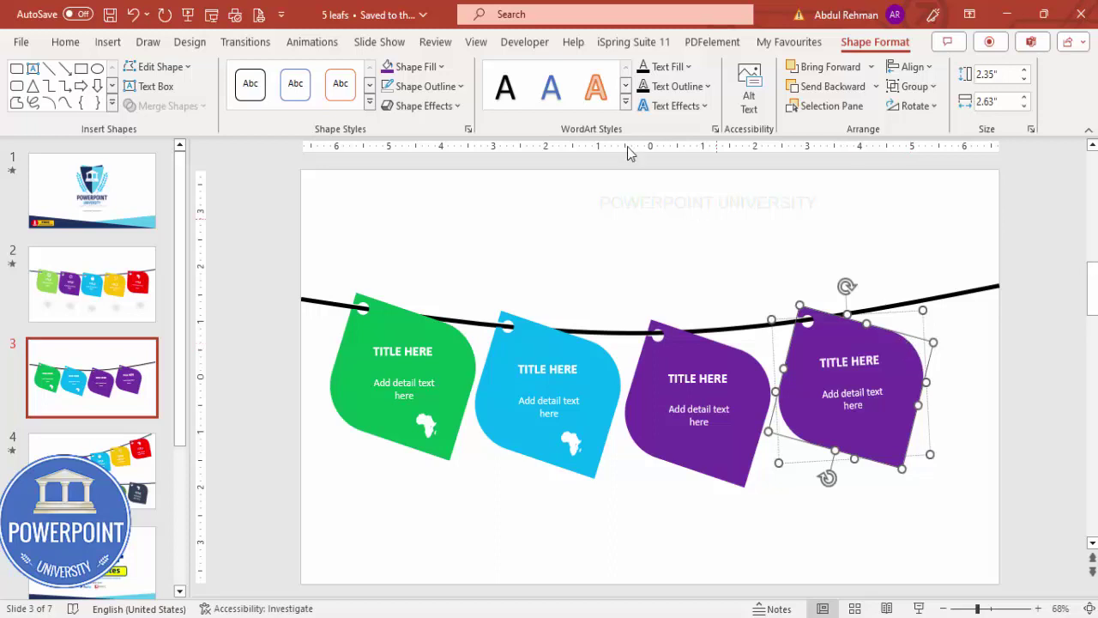
pyautogui.click(416, 67)
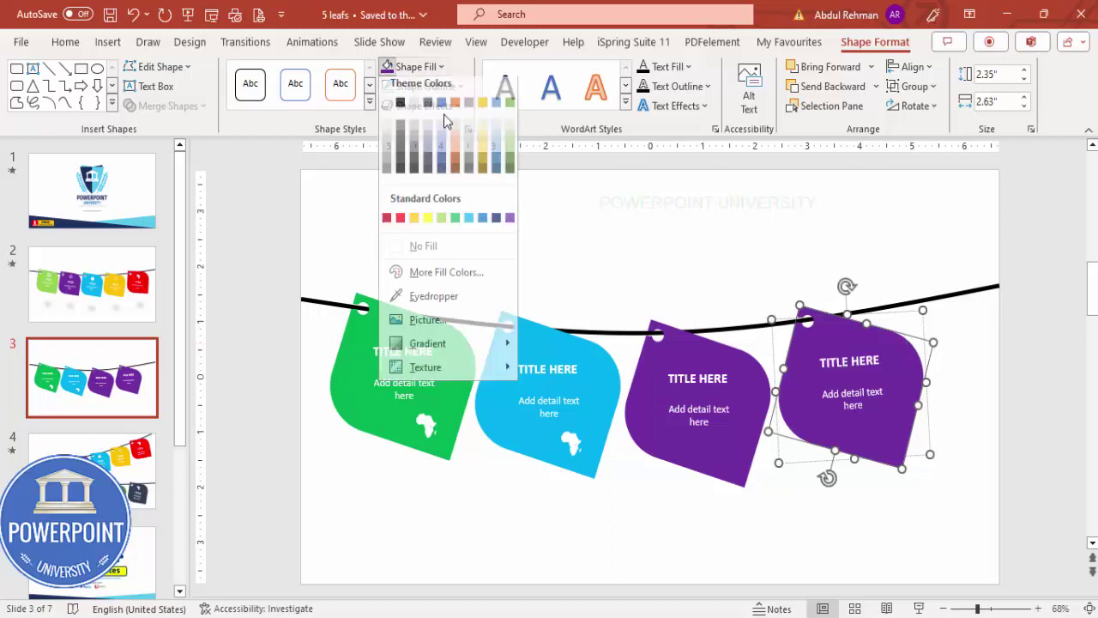
pyautogui.click(441, 224)
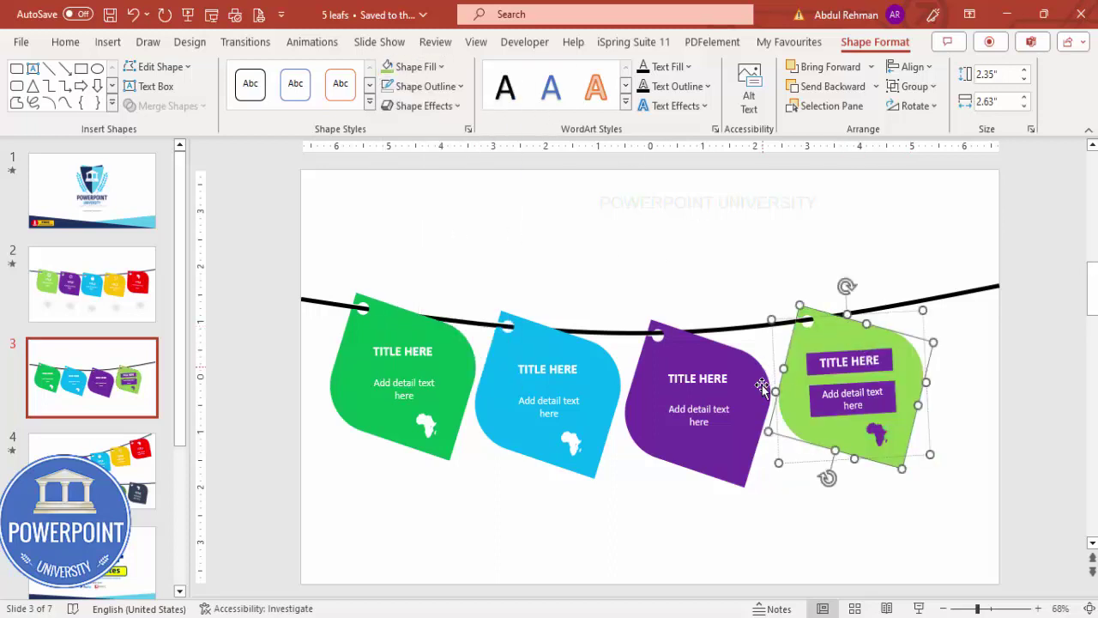
# Set No Fill on the fourth leaf's title and detail text boxes
pyautogui.click(881, 354)
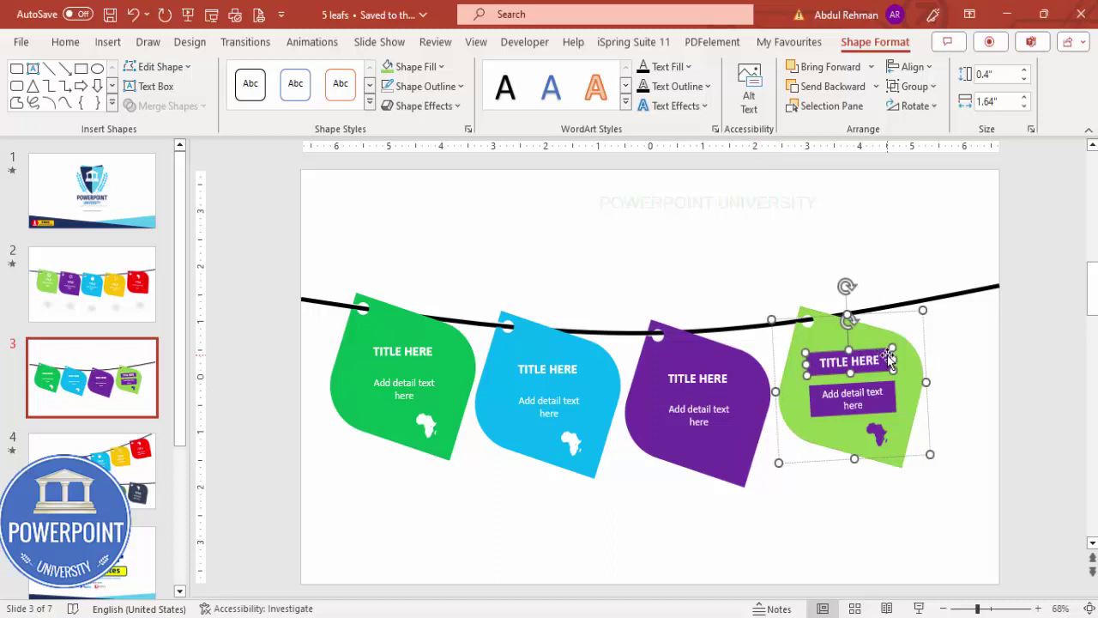
pyautogui.click(416, 67)
pyautogui.click(438, 251)
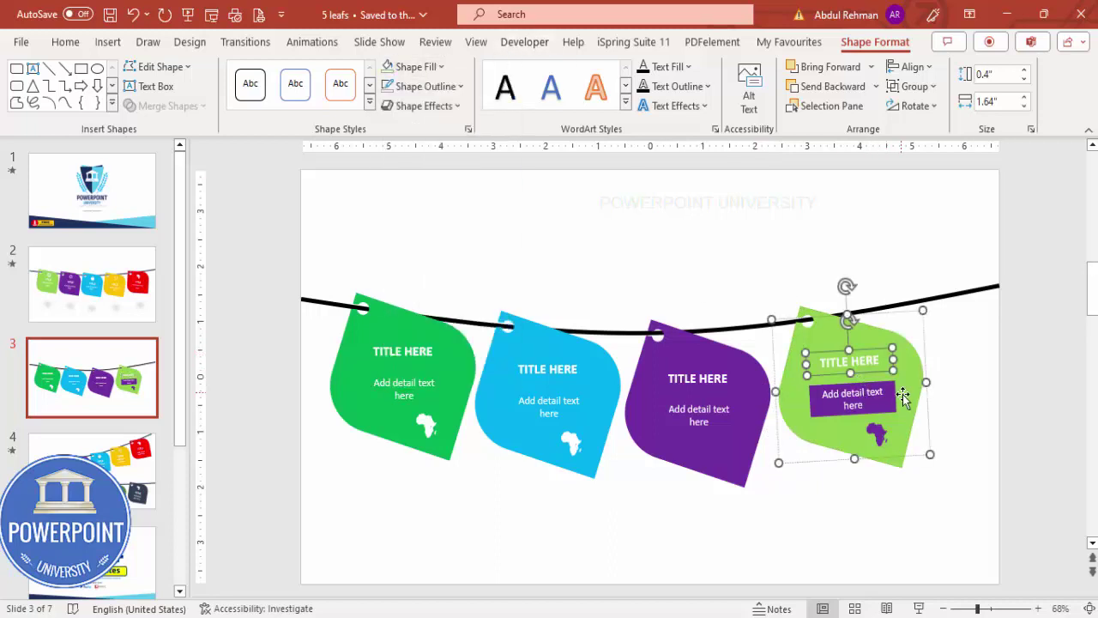
pyautogui.click(890, 394)
pyautogui.click(414, 67)
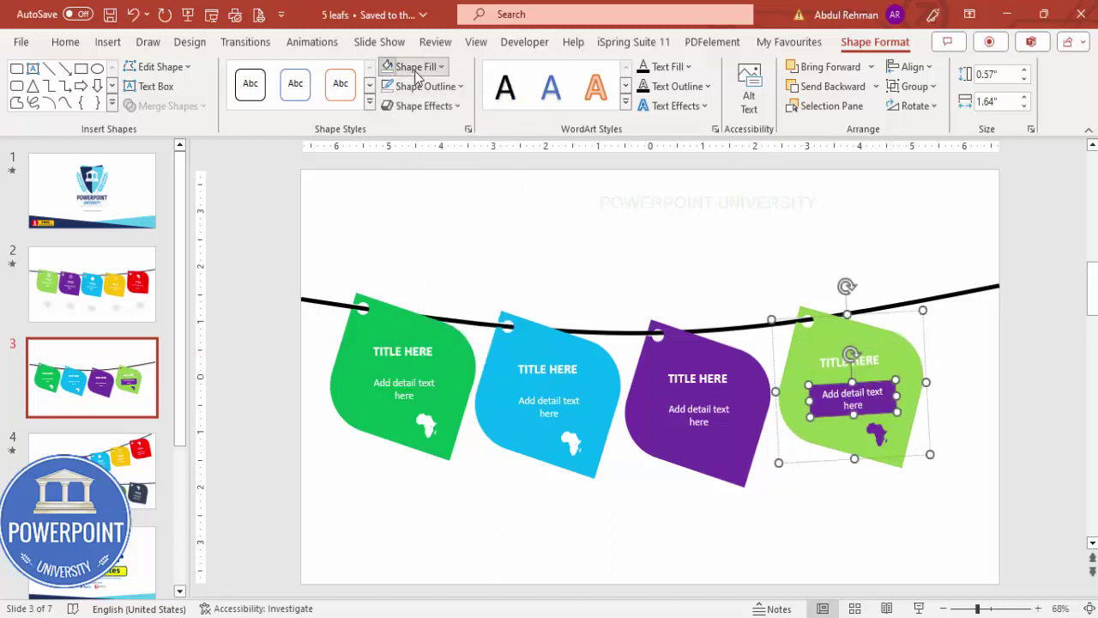
pyautogui.click(442, 253)
# Check the leaf groups and title box, ending with the light green leaf selected
pyautogui.click(529, 307)
pyautogui.click(849, 364)
pyautogui.click(714, 379)
pyautogui.click(730, 372)
pyautogui.click(932, 355)
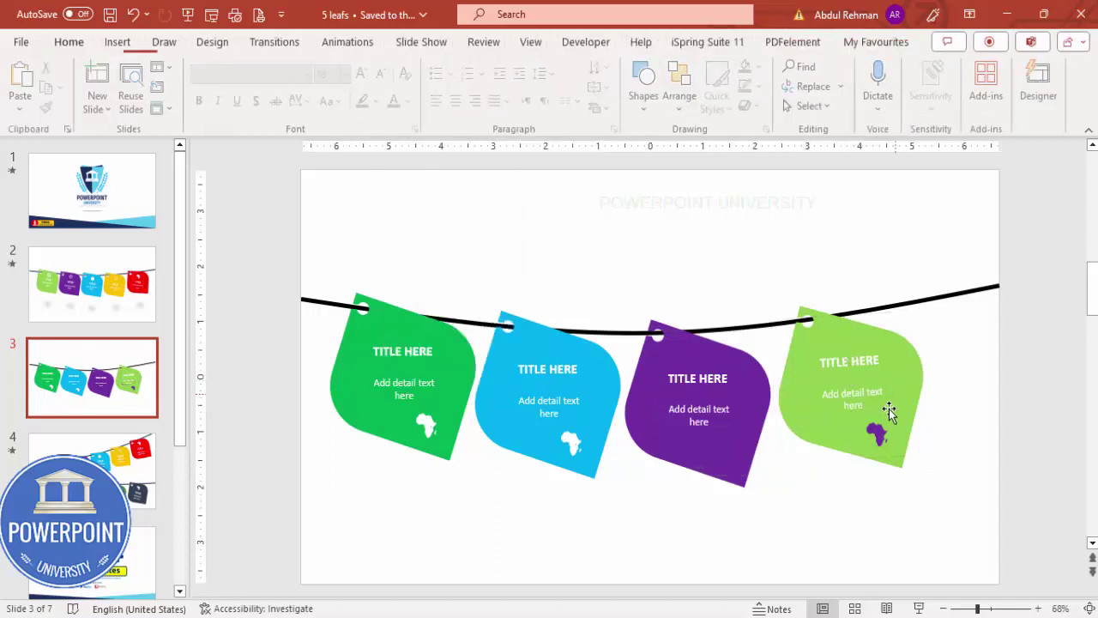
pyautogui.click(889, 358)
pyautogui.click(951, 352)
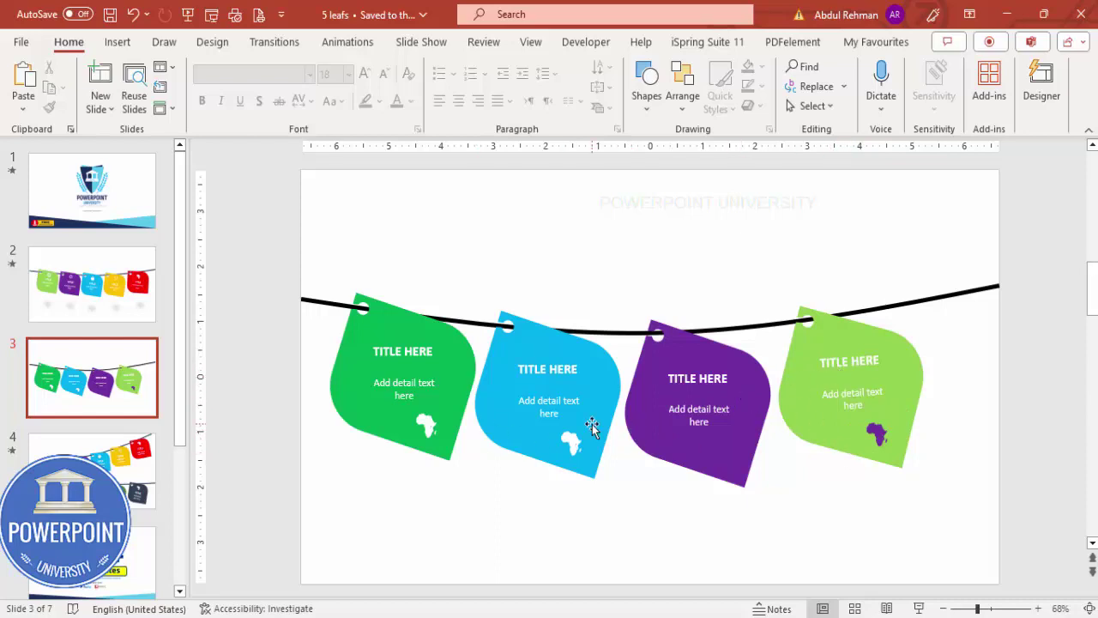
pyautogui.press('pagedown')
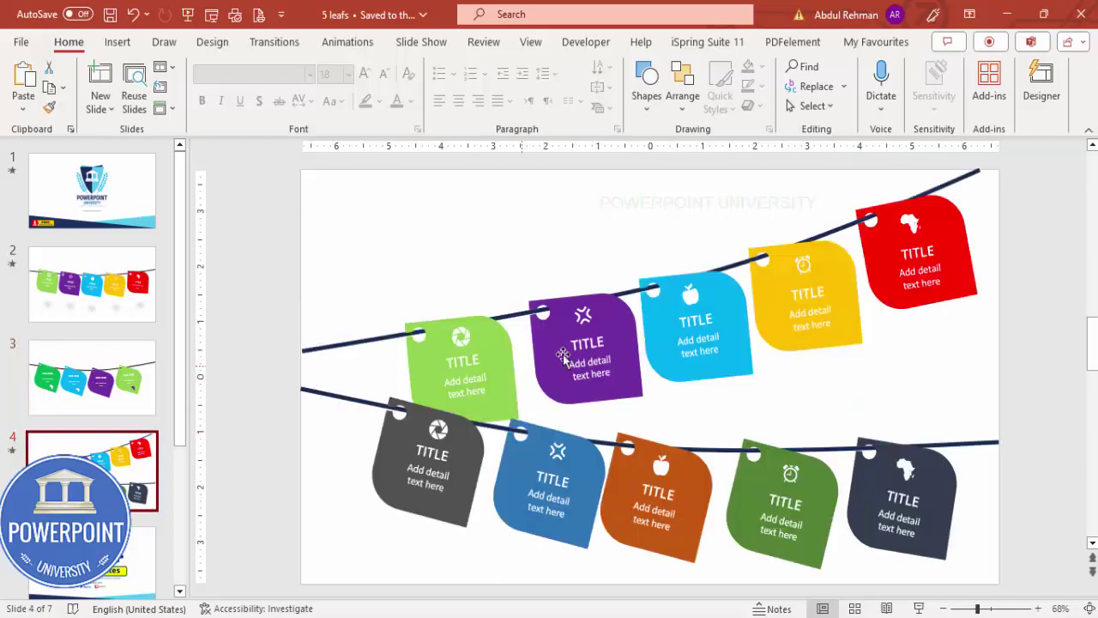
pyautogui.click(76, 411)
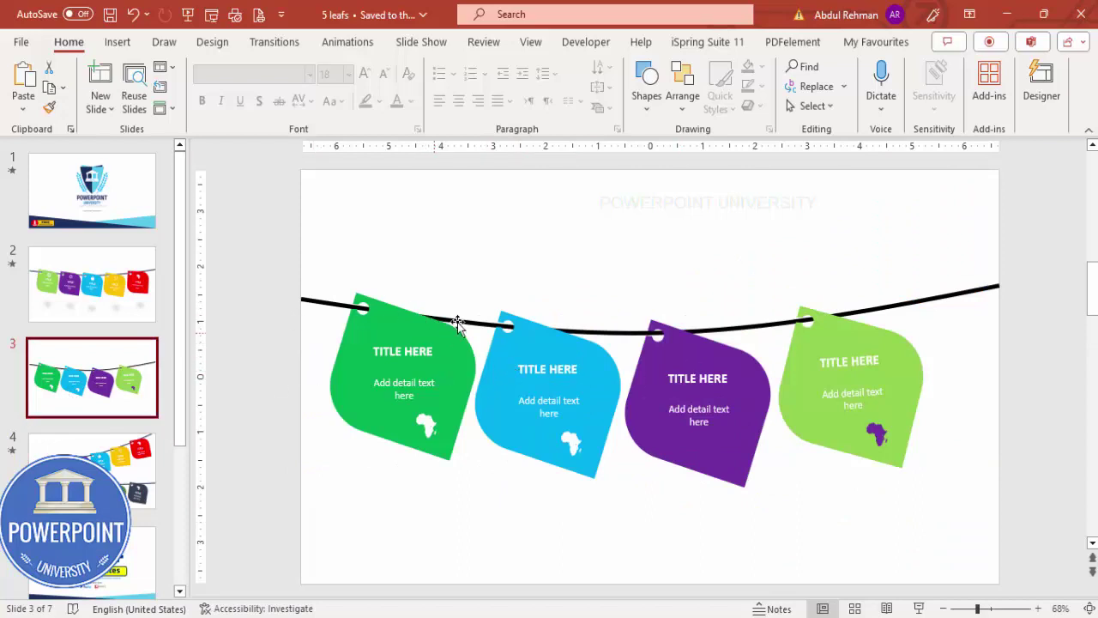
pyautogui.click(352, 44)
# Give all four leaves a Fly In entrance from the left, each starting On Click
pyautogui.click(743, 72)
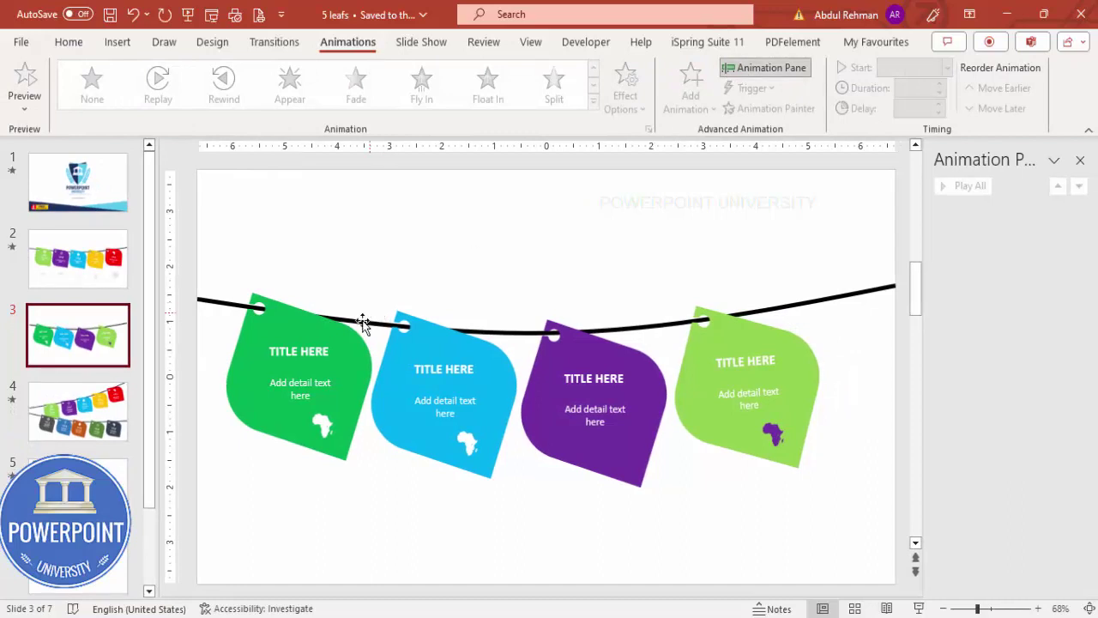
pyautogui.click(343, 345)
pyautogui.keyDown('shift'); pyautogui.click(507, 364); pyautogui.keyUp('shift')
pyautogui.keyDown('shift'); pyautogui.click(632, 355); pyautogui.keyUp('shift')
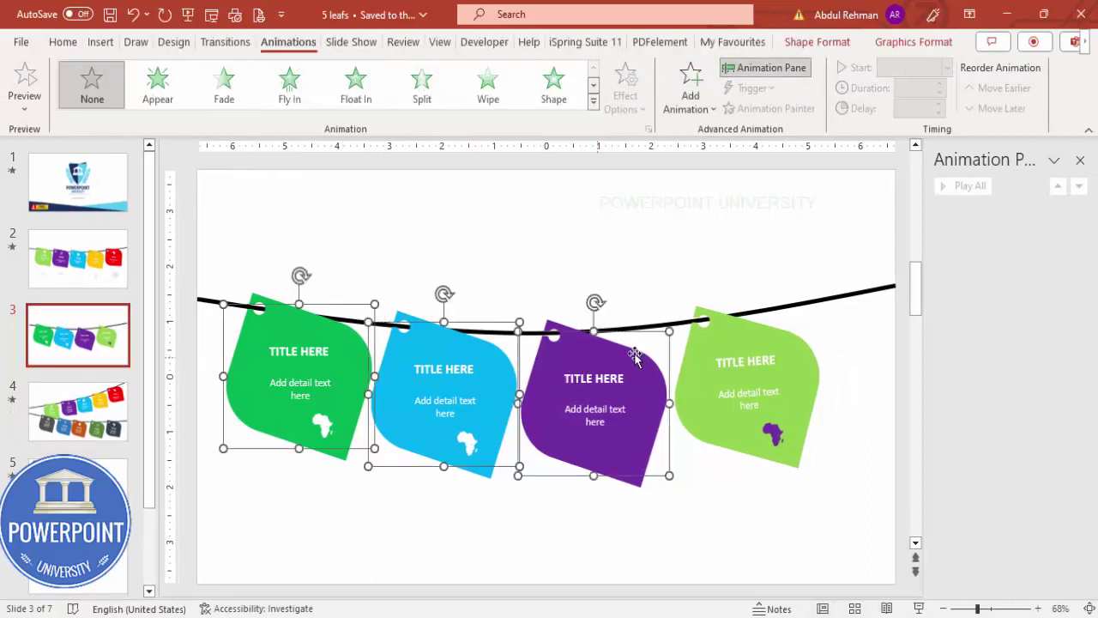
pyautogui.keyDown('shift'); pyautogui.click(756, 356); pyautogui.keyUp('shift')
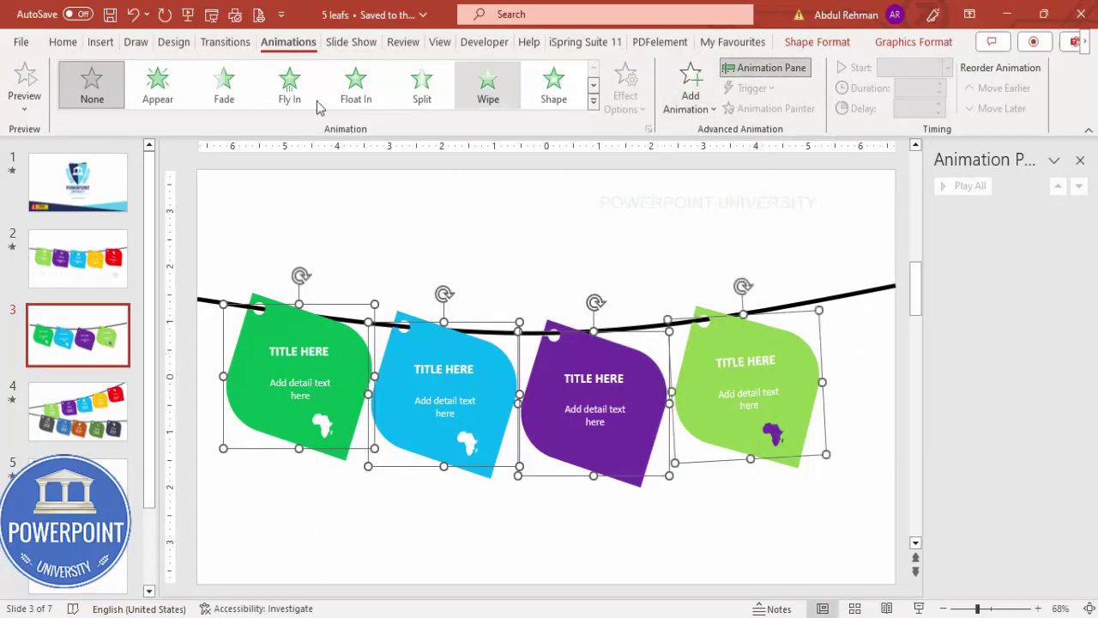
pyautogui.click(289, 84)
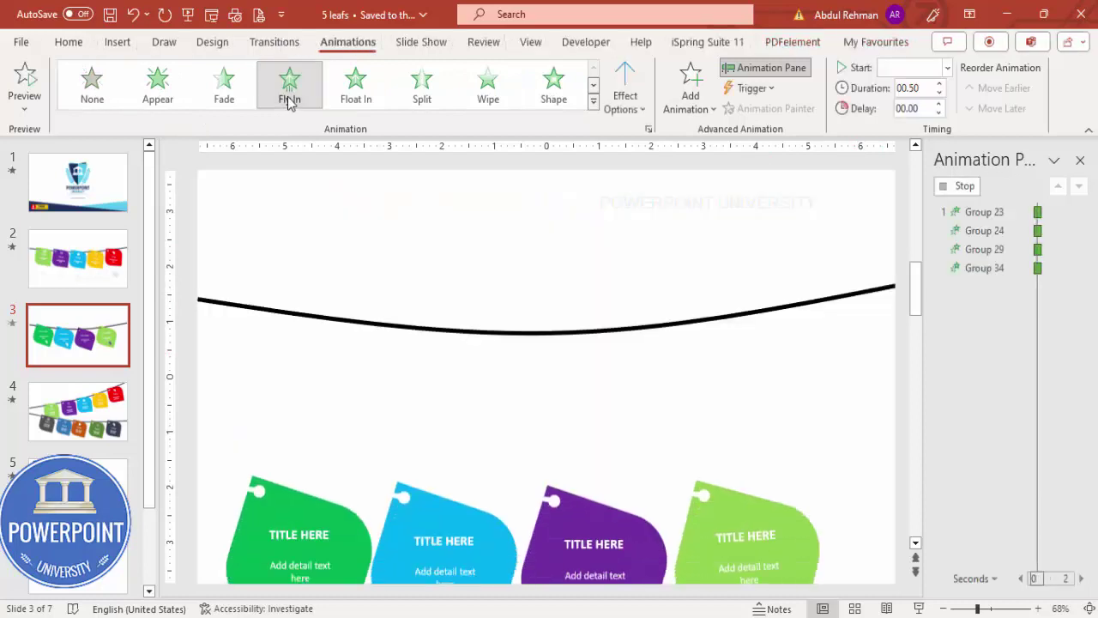
pyautogui.click(642, 120)
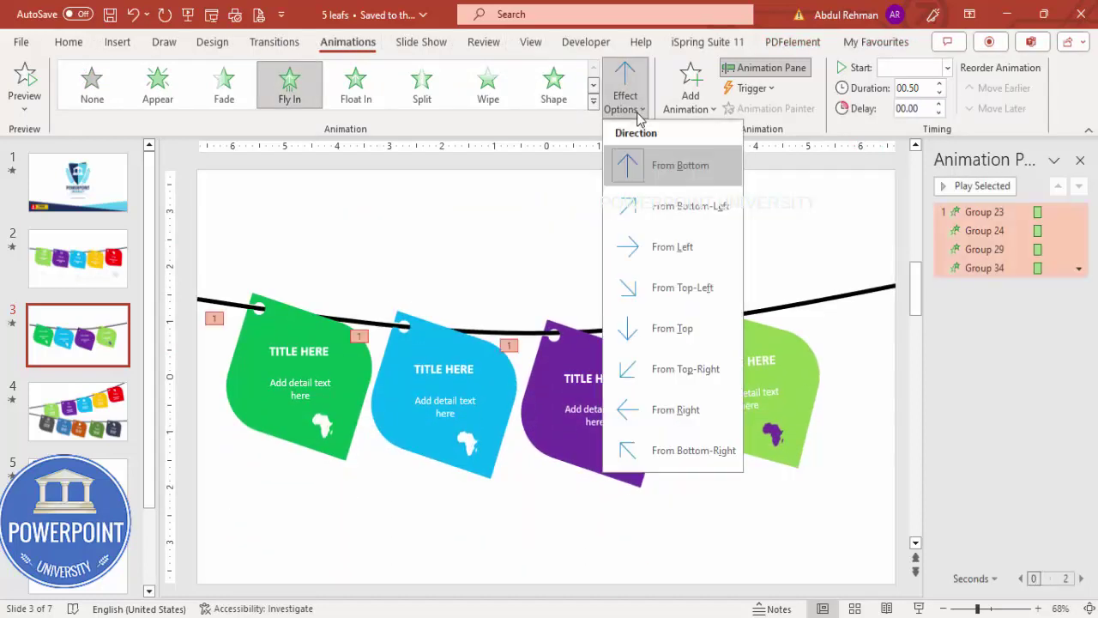
pyautogui.click(686, 253)
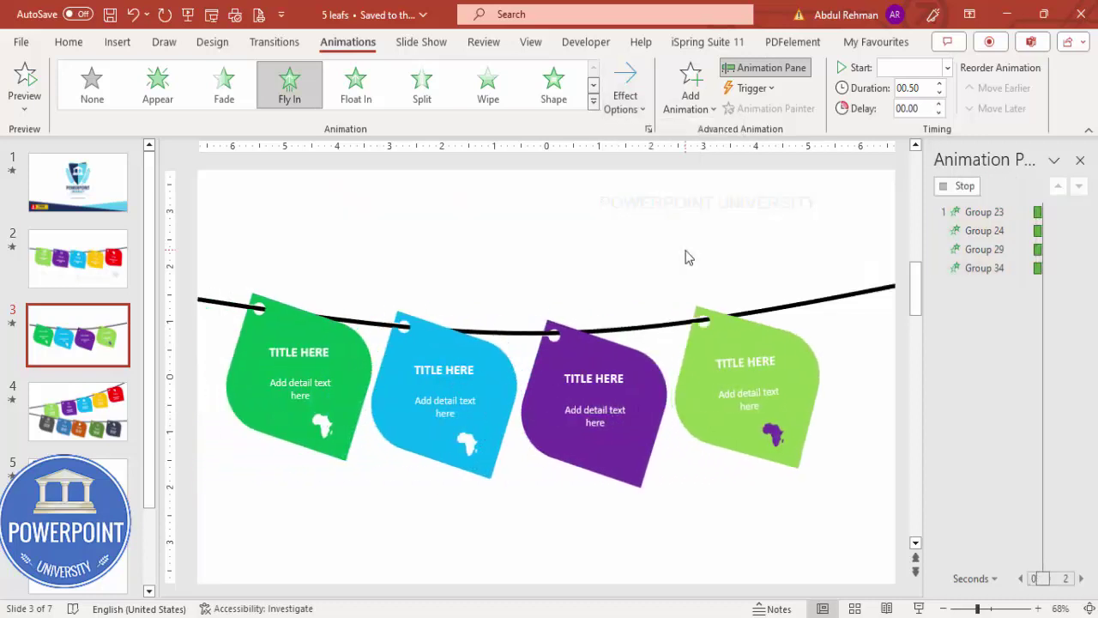
pyautogui.click(947, 67)
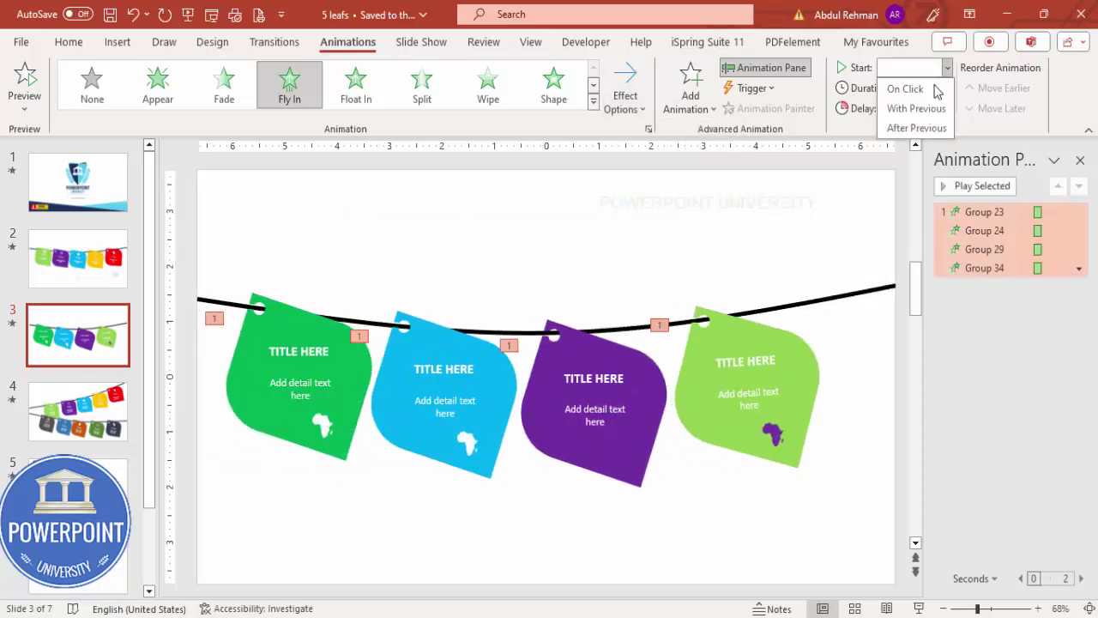
pyautogui.click(923, 93)
# Compare with slide 4's two-row design, then duplicate slide 3
pyautogui.click(813, 209)
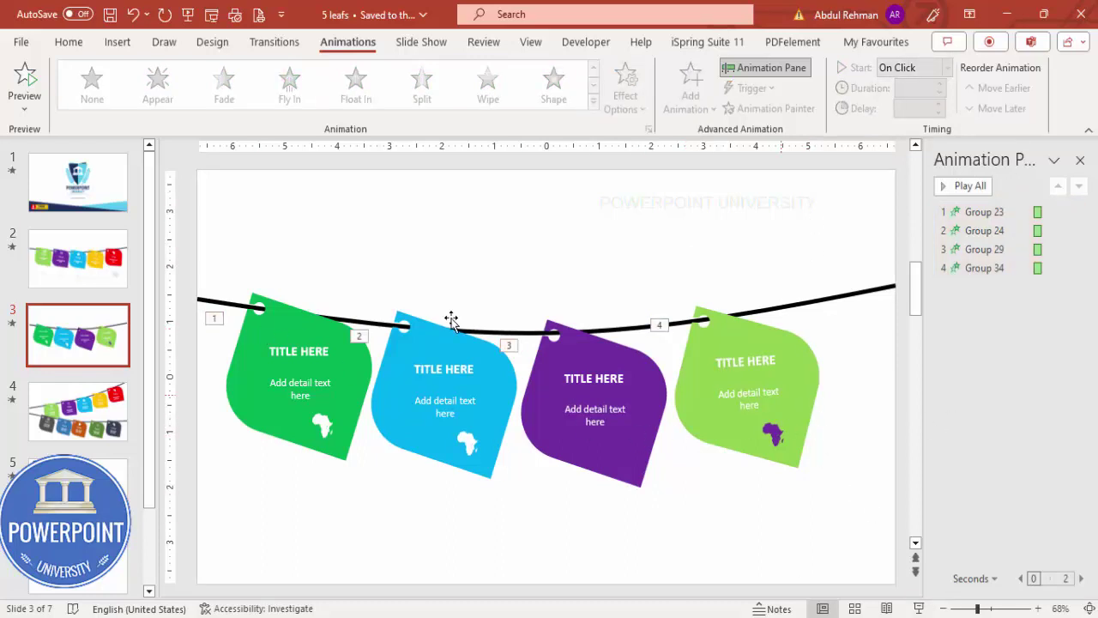
pyautogui.click(81, 410)
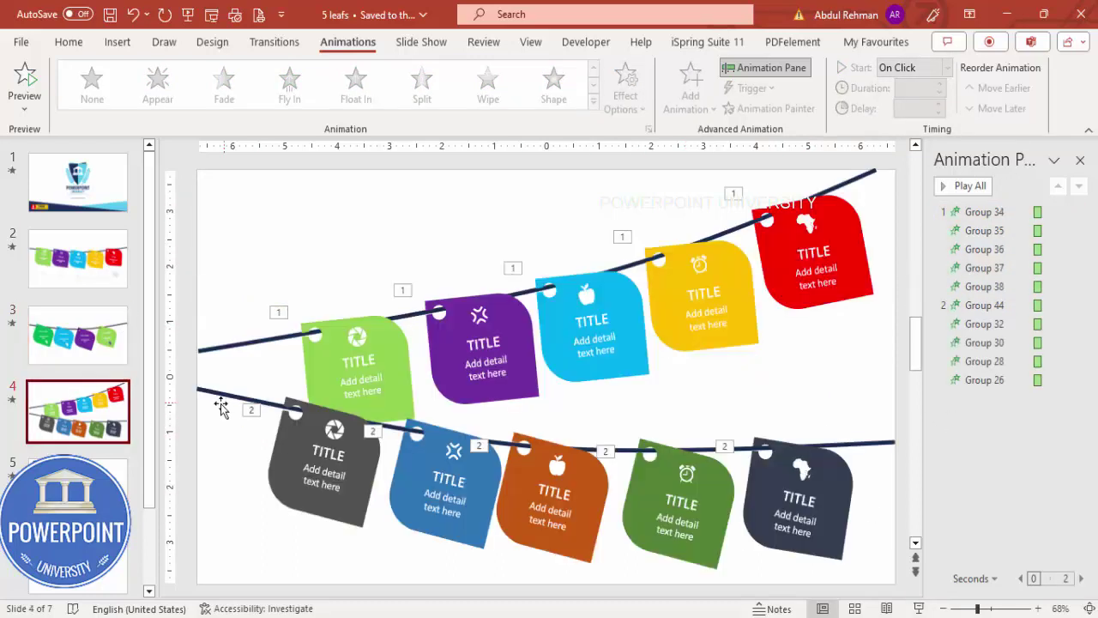
pyautogui.click(82, 341)
pyautogui.hotkey('ctrl', 'd')
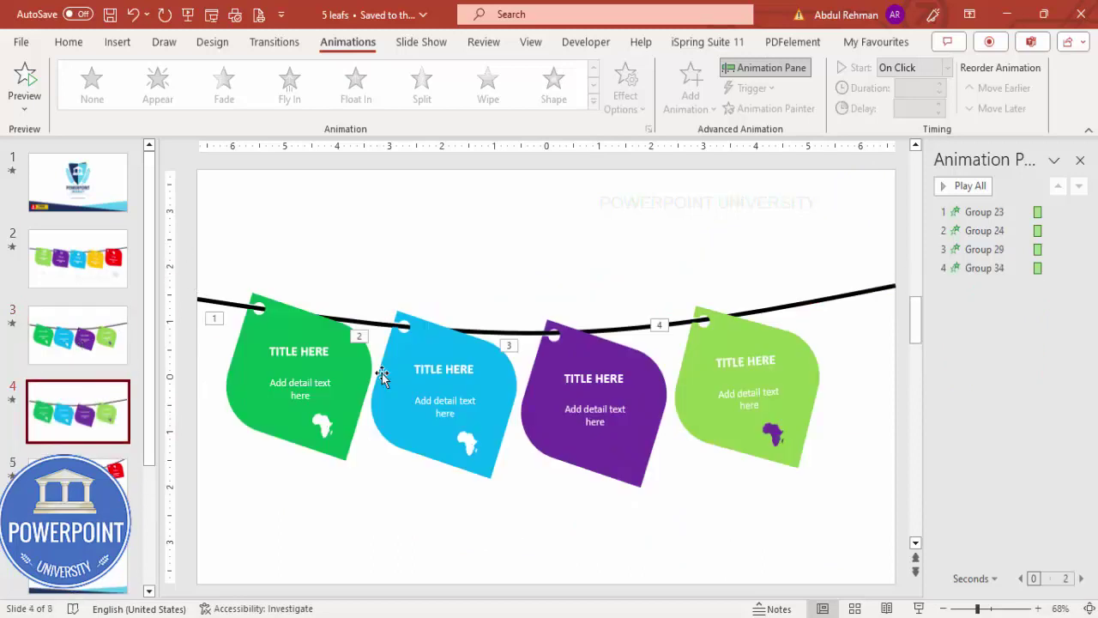
# Group the rope and four leaves, tilt the group counter-clockwise and raise it
pyautogui.click(809, 352)
pyautogui.hotkey('ctrl', 'a')
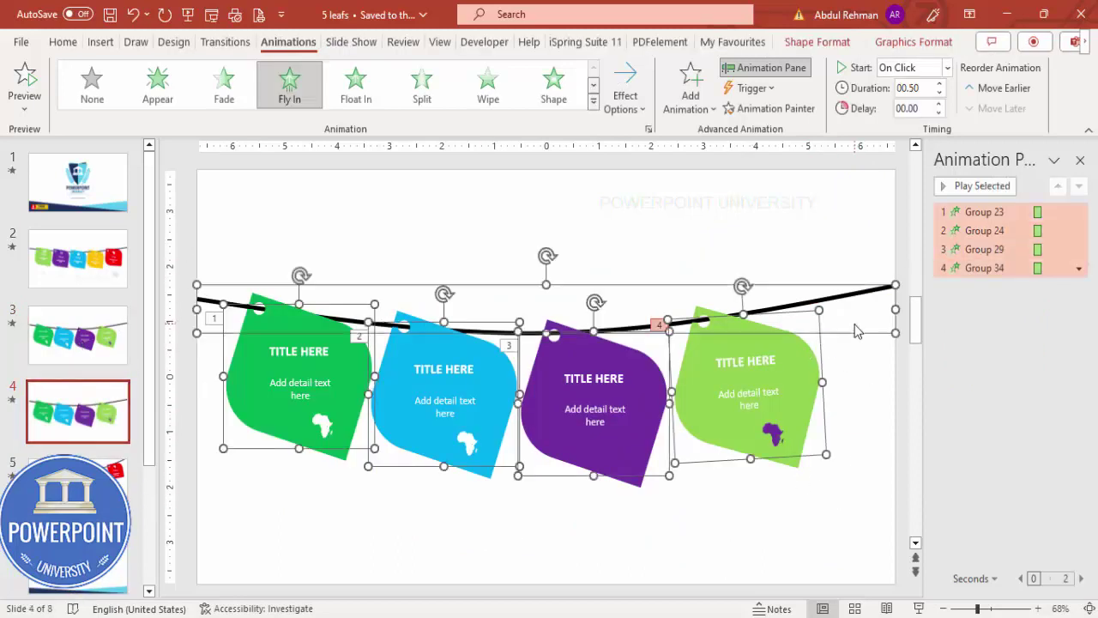
pyautogui.hotkey('ctrl', 'g')
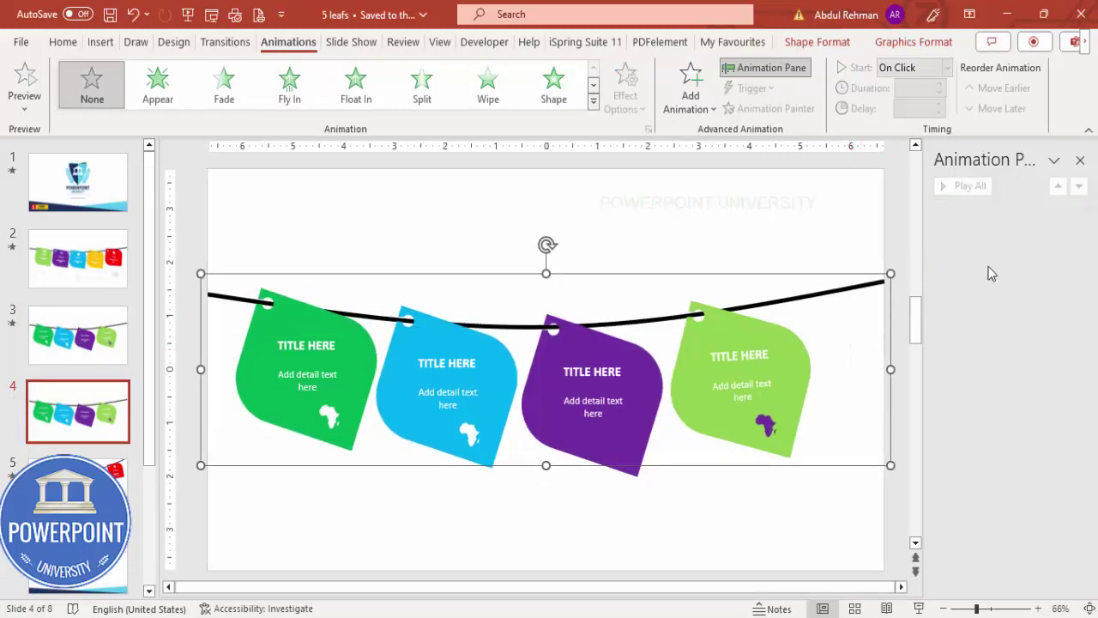
pyautogui.moveTo(546, 243); pyautogui.dragTo(531, 247)
pyautogui.moveTo(749, 279); pyautogui.dragTo(760, 225)
# Duplicate the group, tilt the copy differently and move it down as a second row
pyautogui.hotkey('ctrl', 'd')
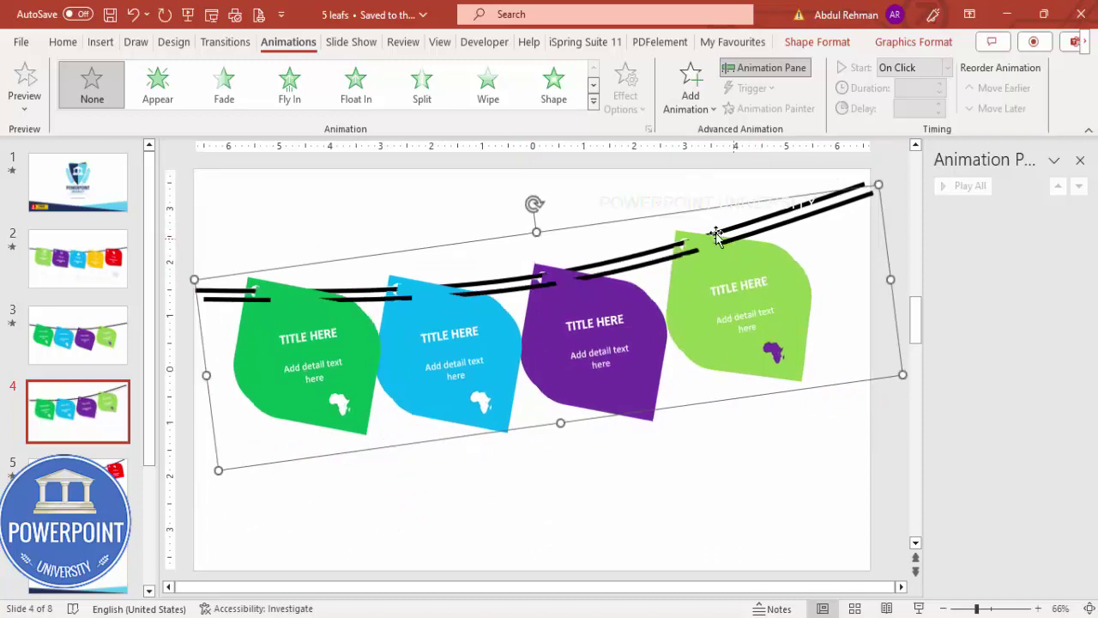
pyautogui.moveTo(532, 201); pyautogui.dragTo(578, 220)
pyautogui.moveTo(498, 225); pyautogui.dragTo(474, 377)
# Raise the top leaf row and lower the bottom row to widen the gap between them
pyautogui.moveTo(518, 277); pyautogui.dragTo(534, 242)
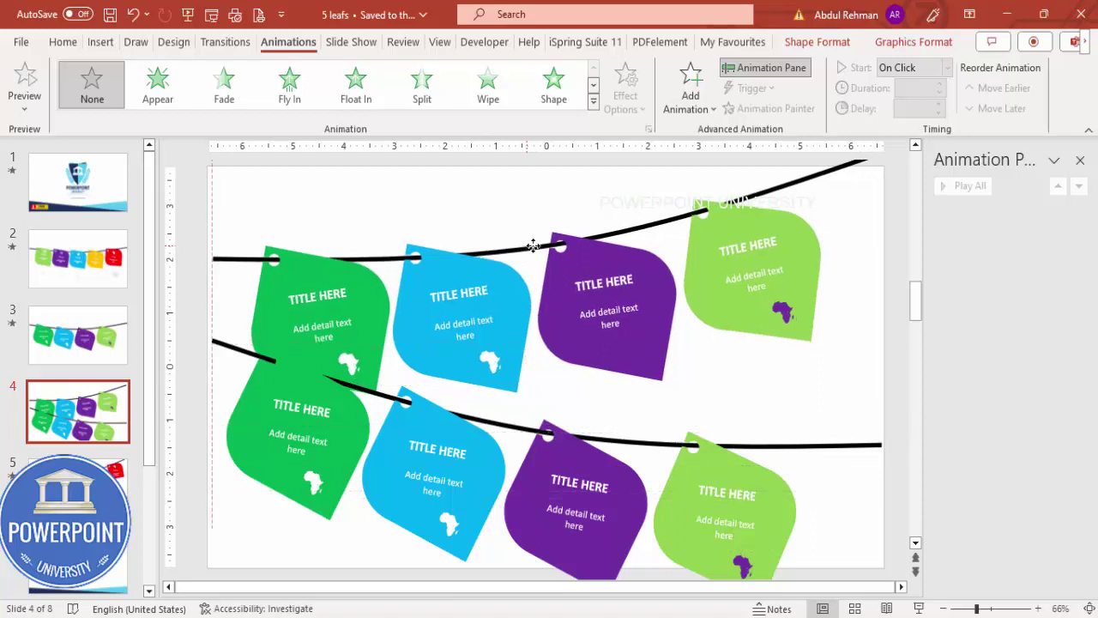
pyautogui.click(631, 448)
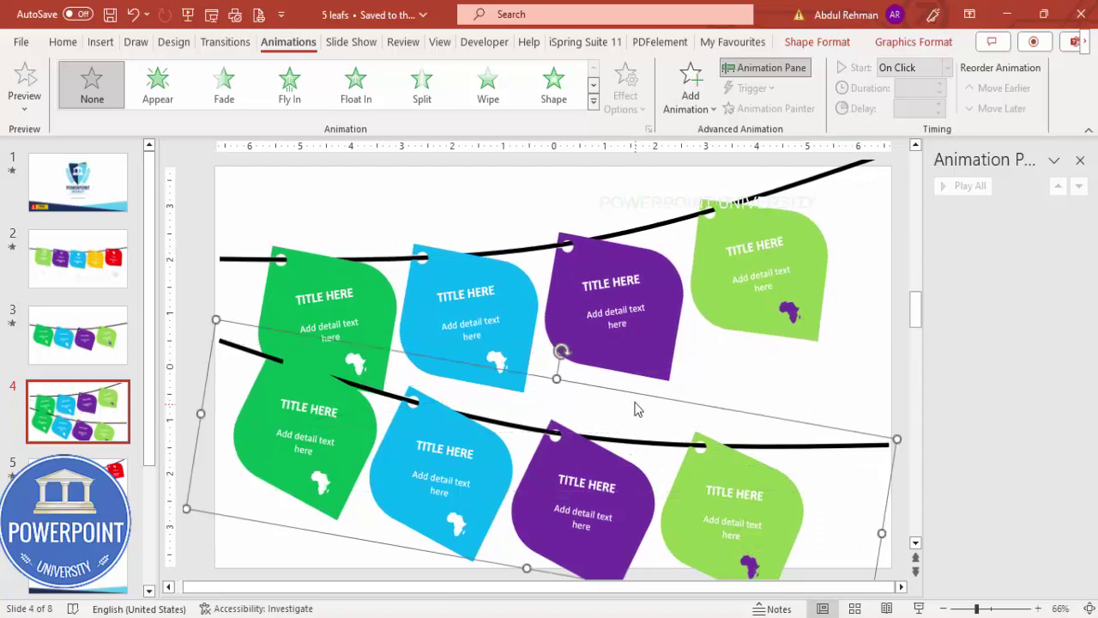
pyautogui.moveTo(637, 394); pyautogui.dragTo(626, 421)
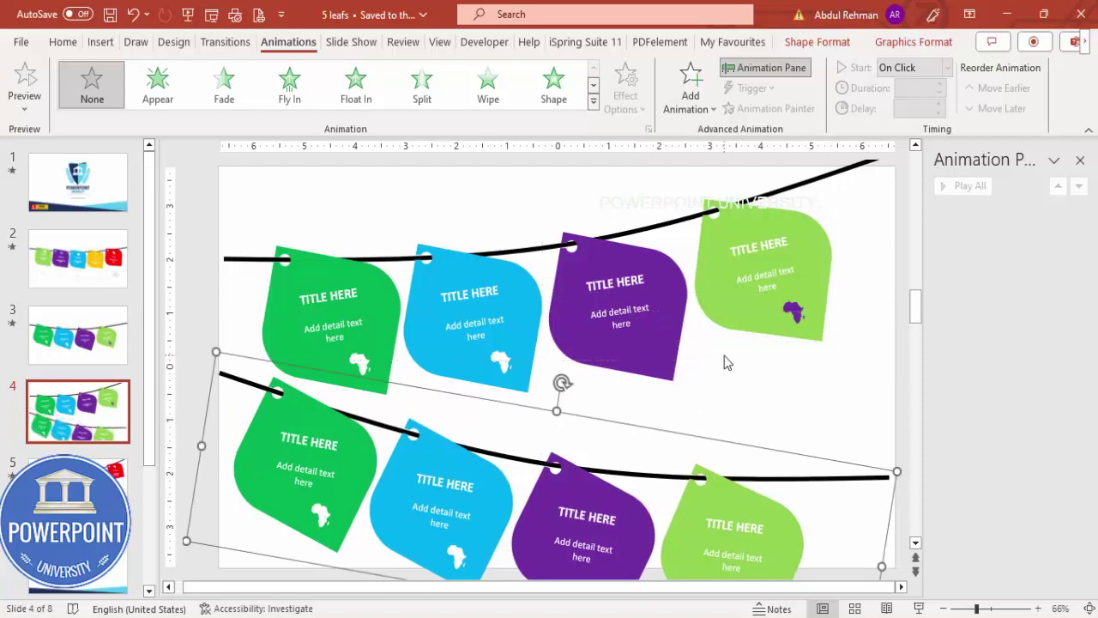
pyautogui.click(799, 359)
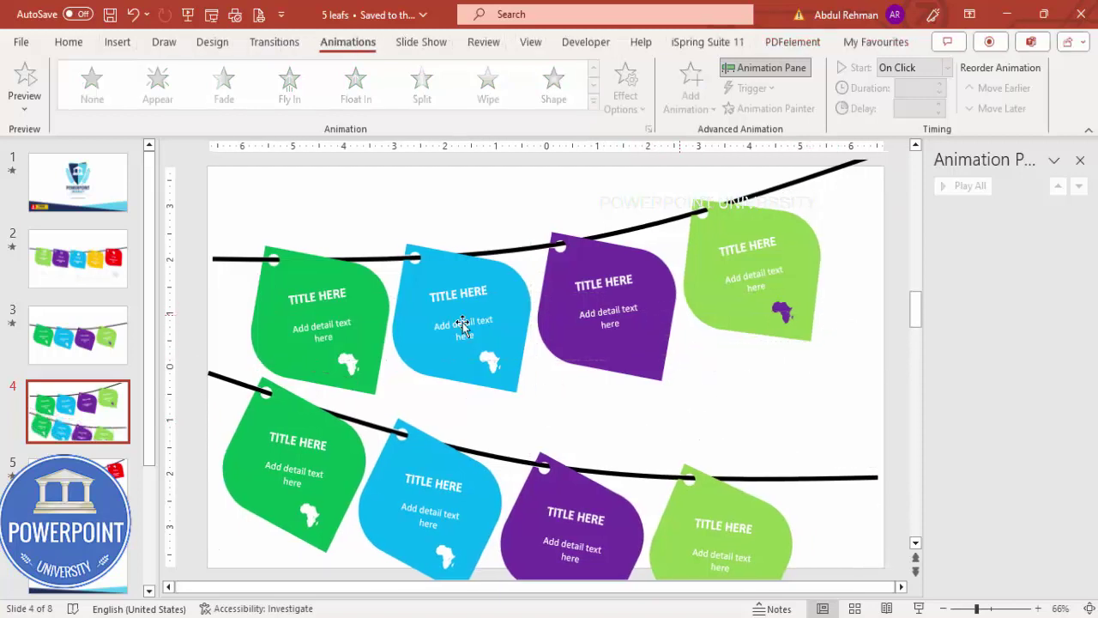